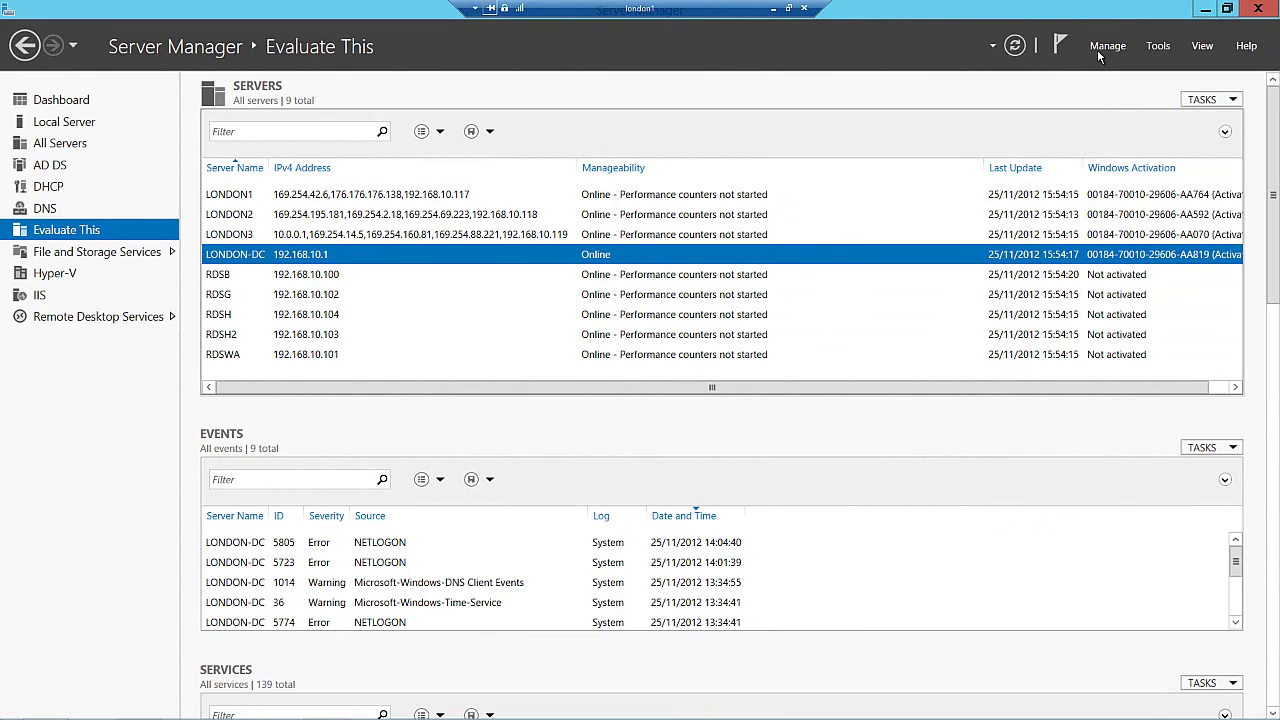
- Start a standard Remote Desktop Services installation using virtual machine-based desktop deployment
click(1104, 47)
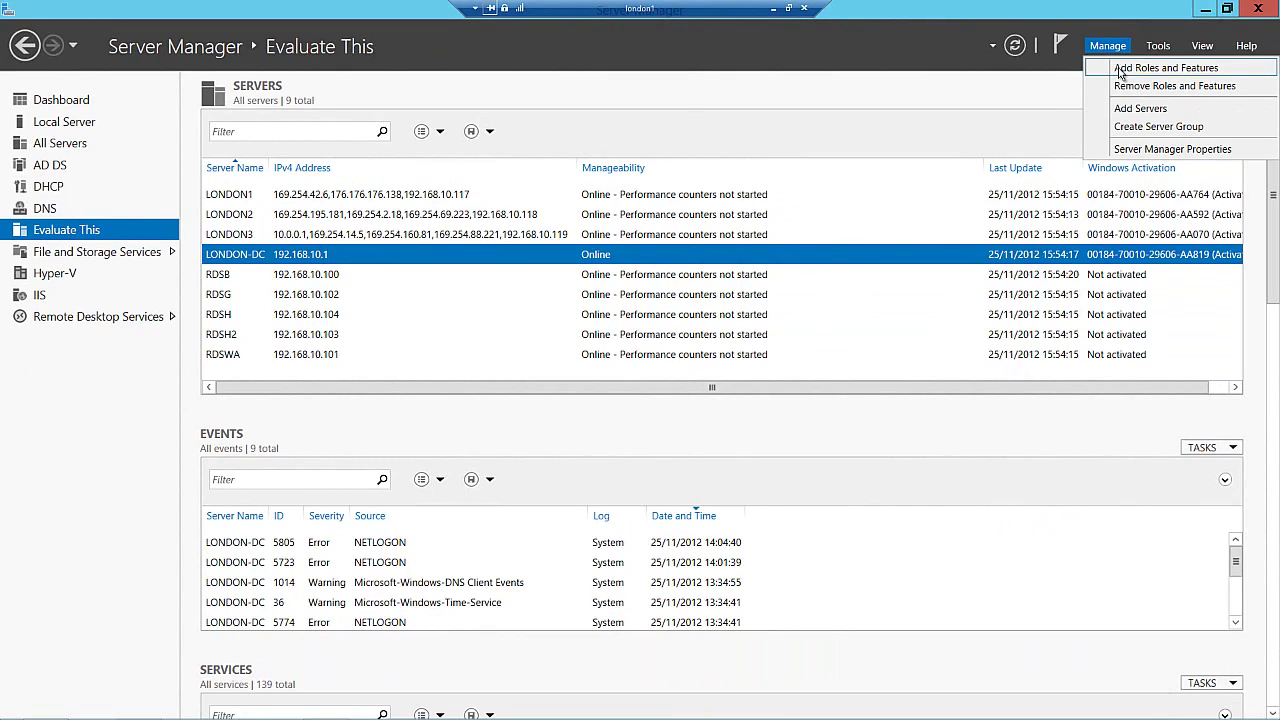
click(1120, 68)
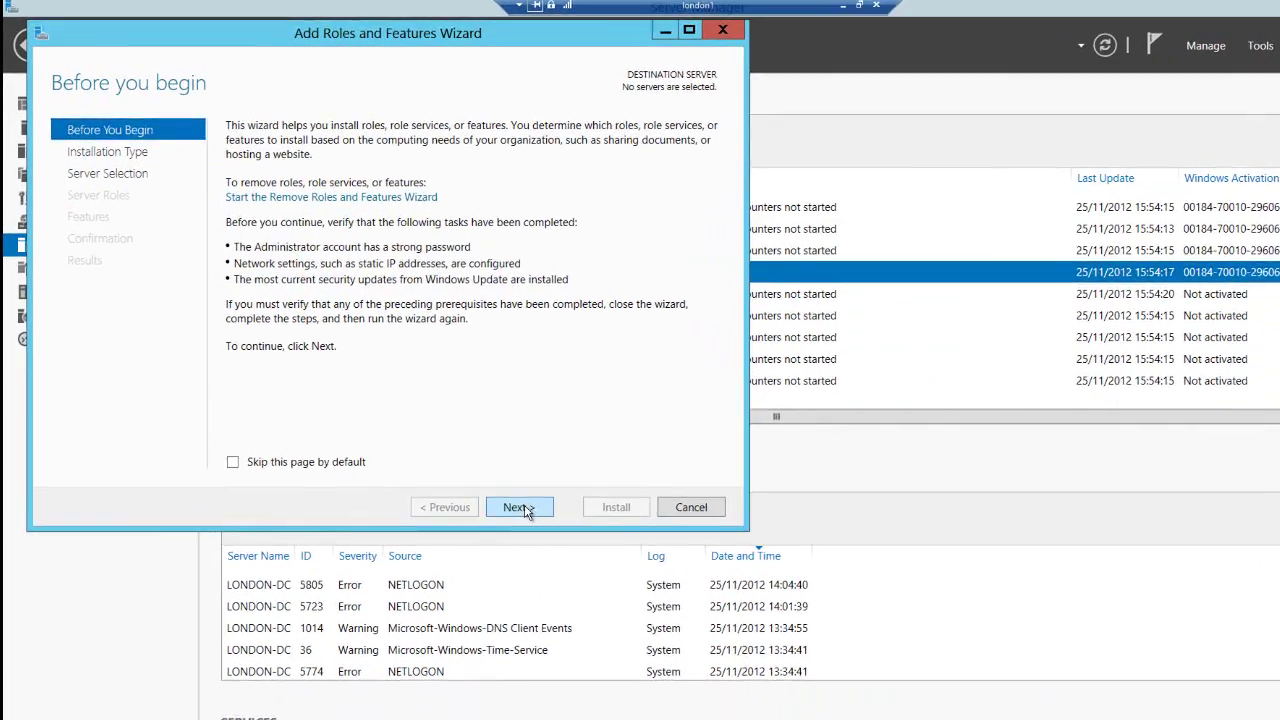
click(518, 507)
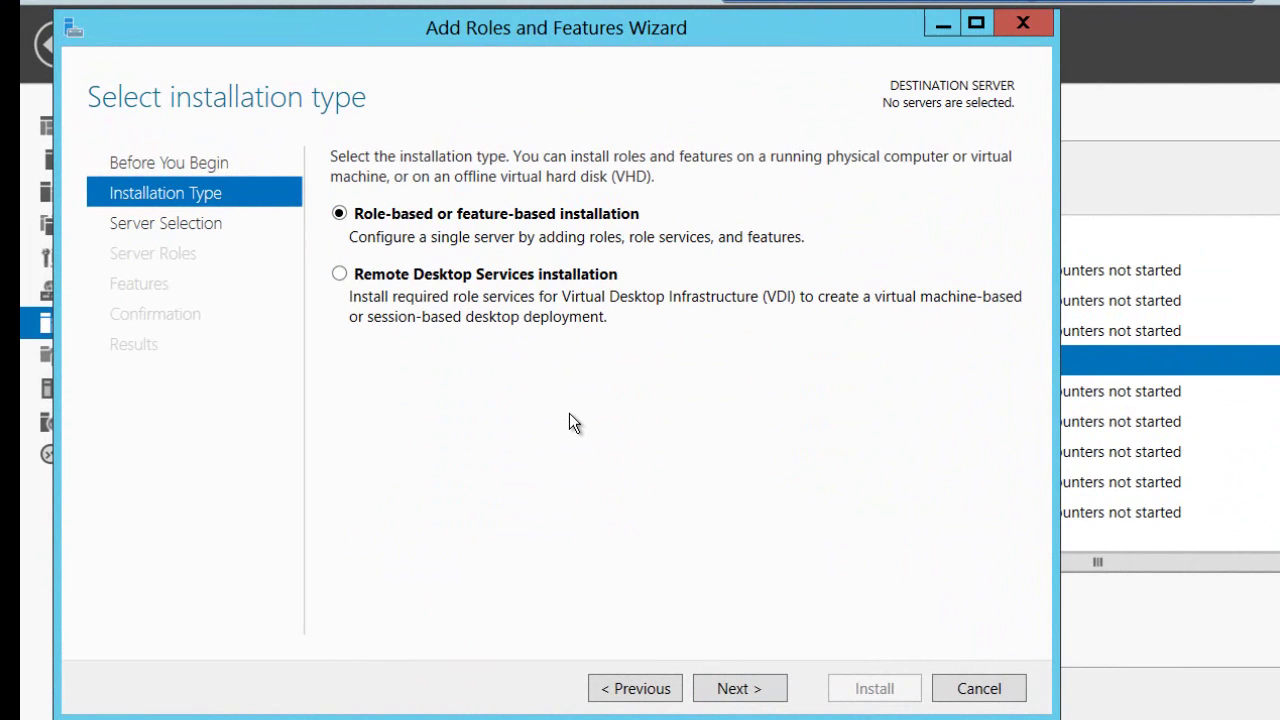
click(381, 285)
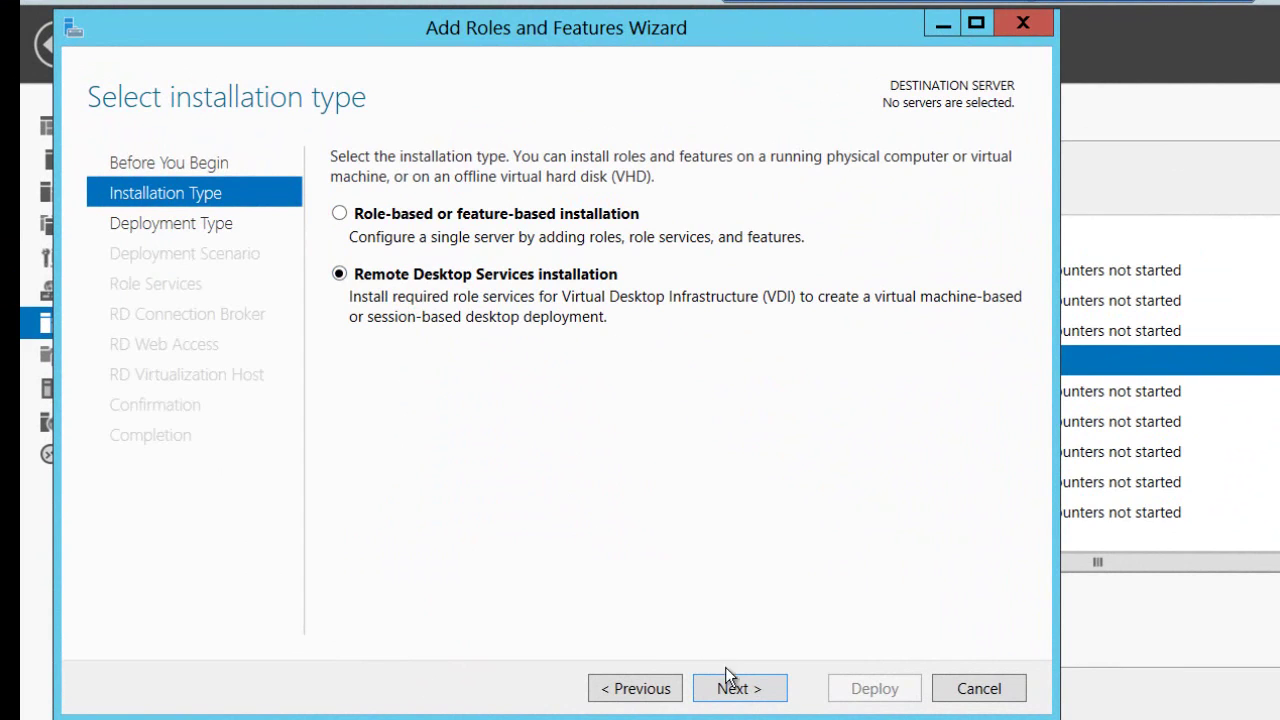
click(745, 694)
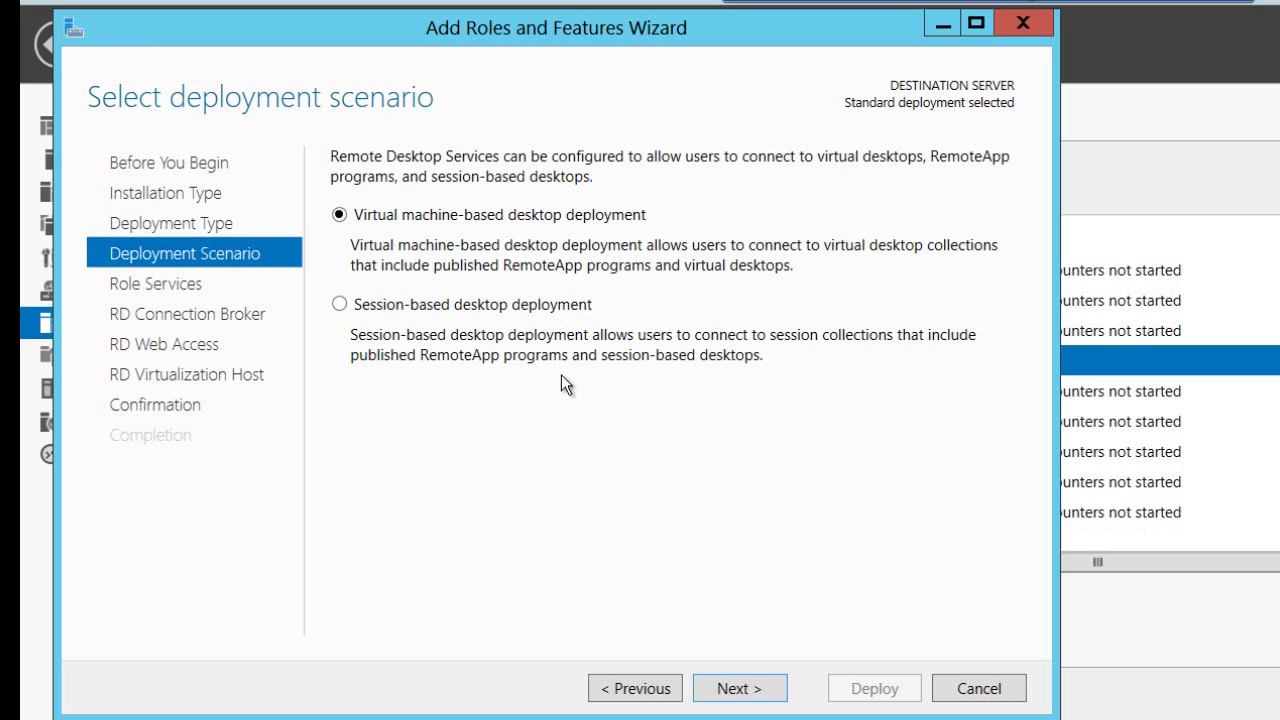
click(738, 690)
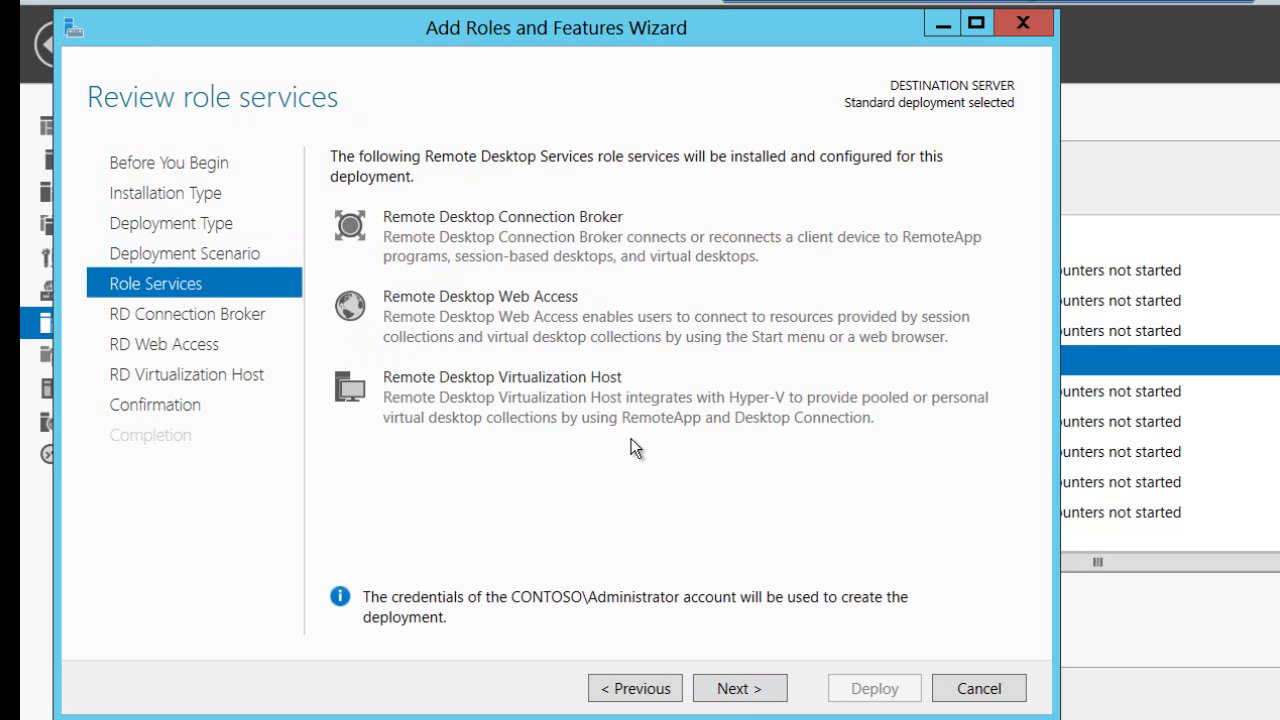
click(737, 689)
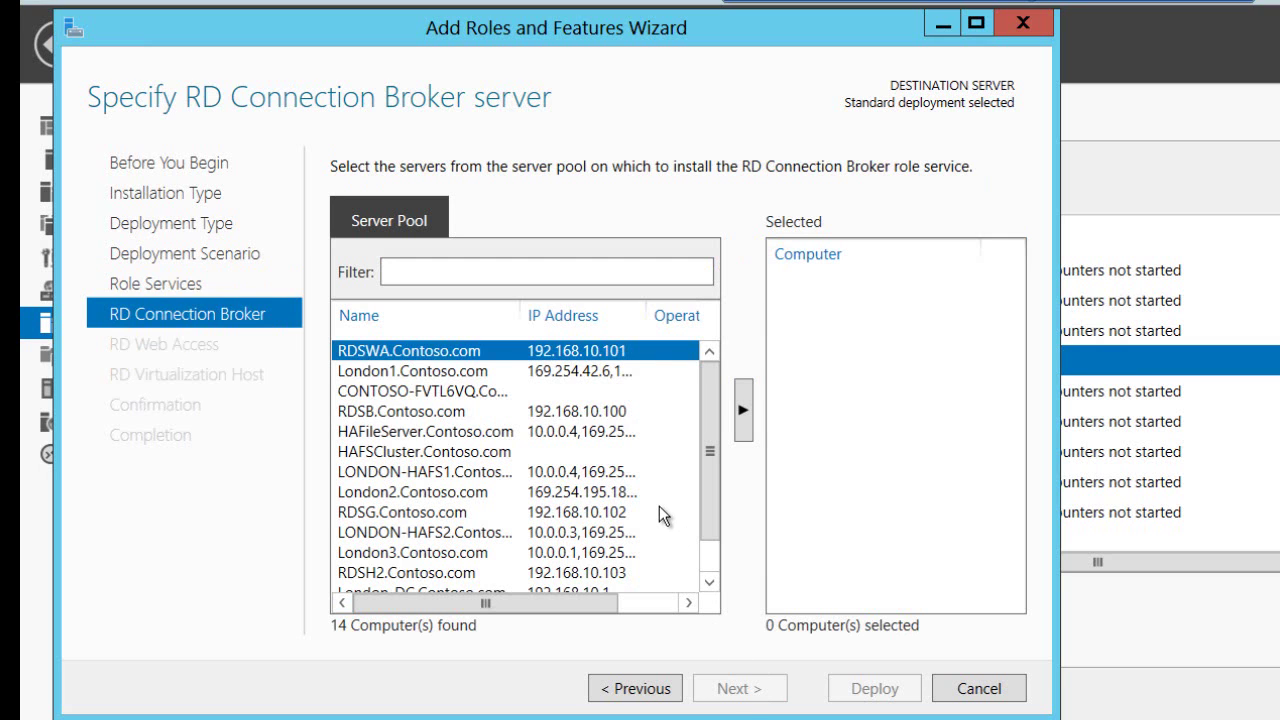
- Assign RDSB.Contoso.com as Connection Broker and RDSWA.Contoso.com as Web Access server
click(453, 409)
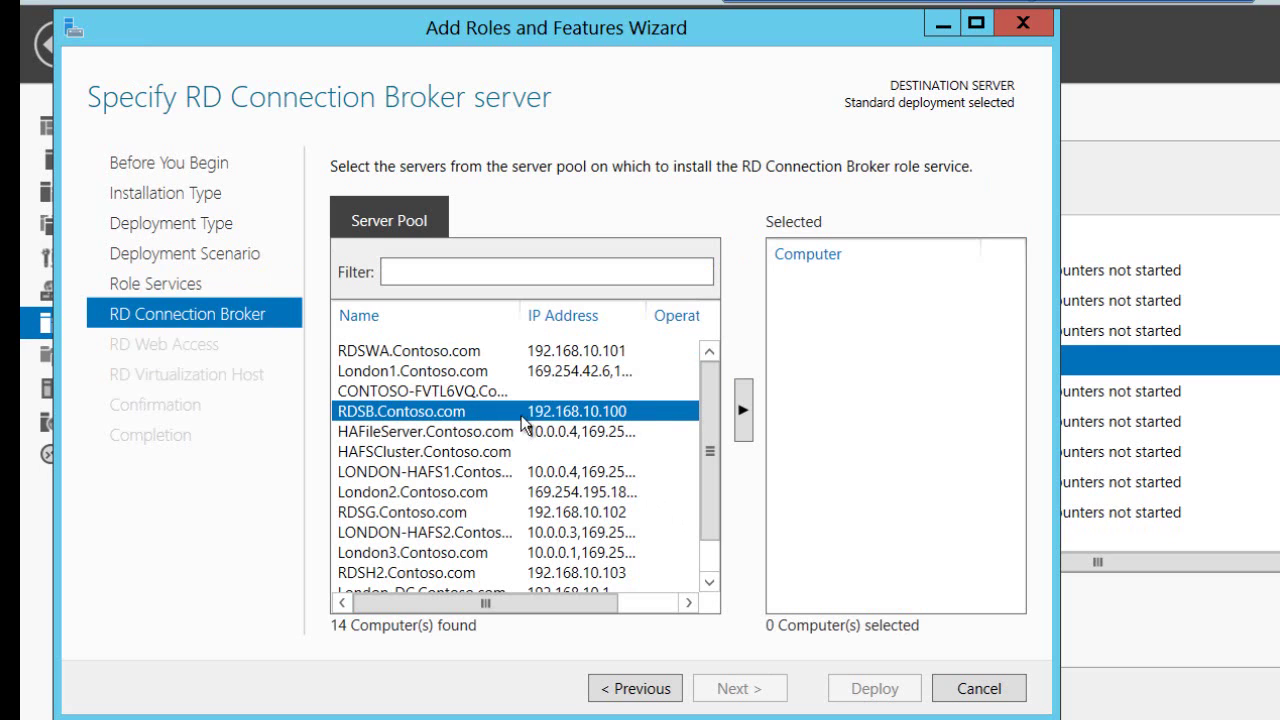
click(745, 410)
click(738, 688)
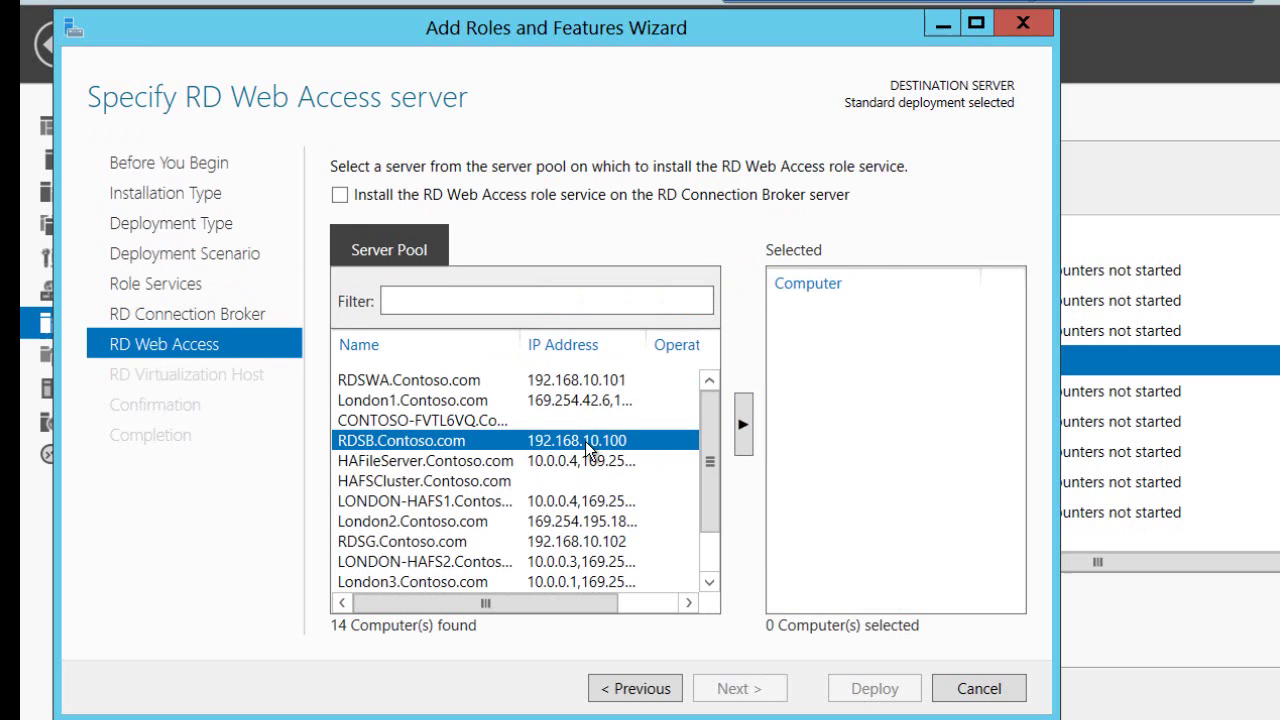
click(546, 385)
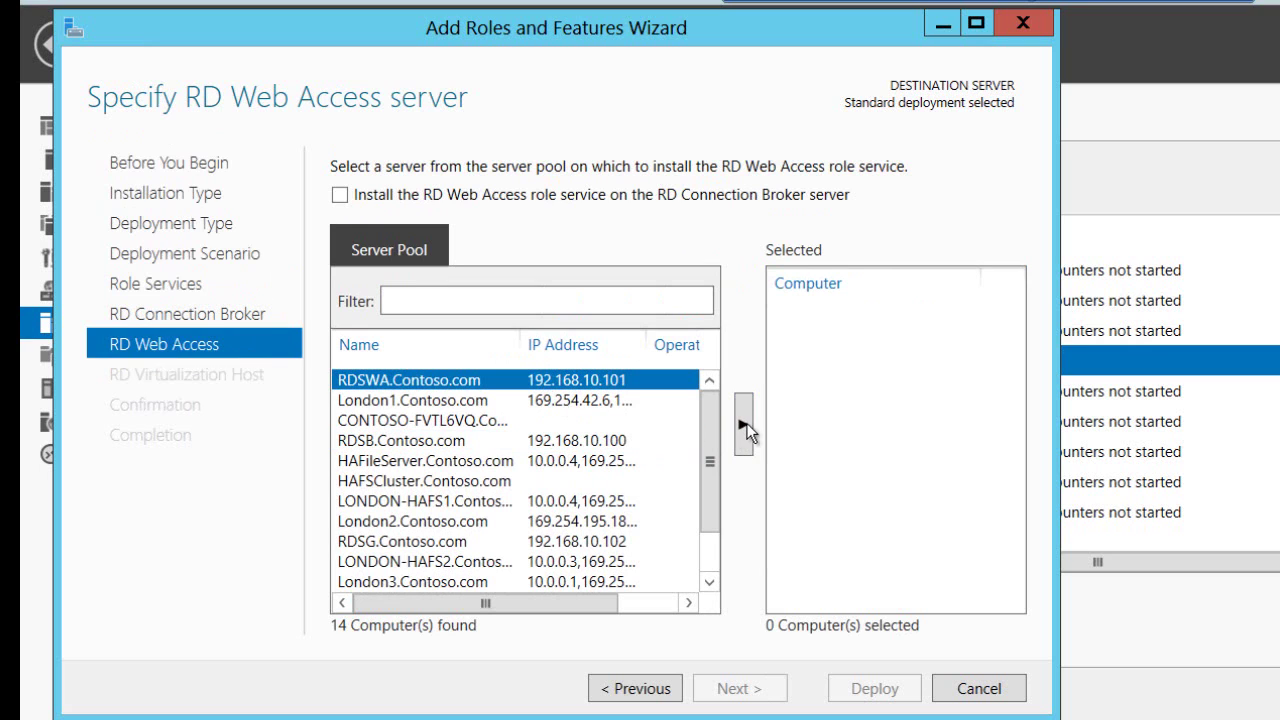
click(745, 424)
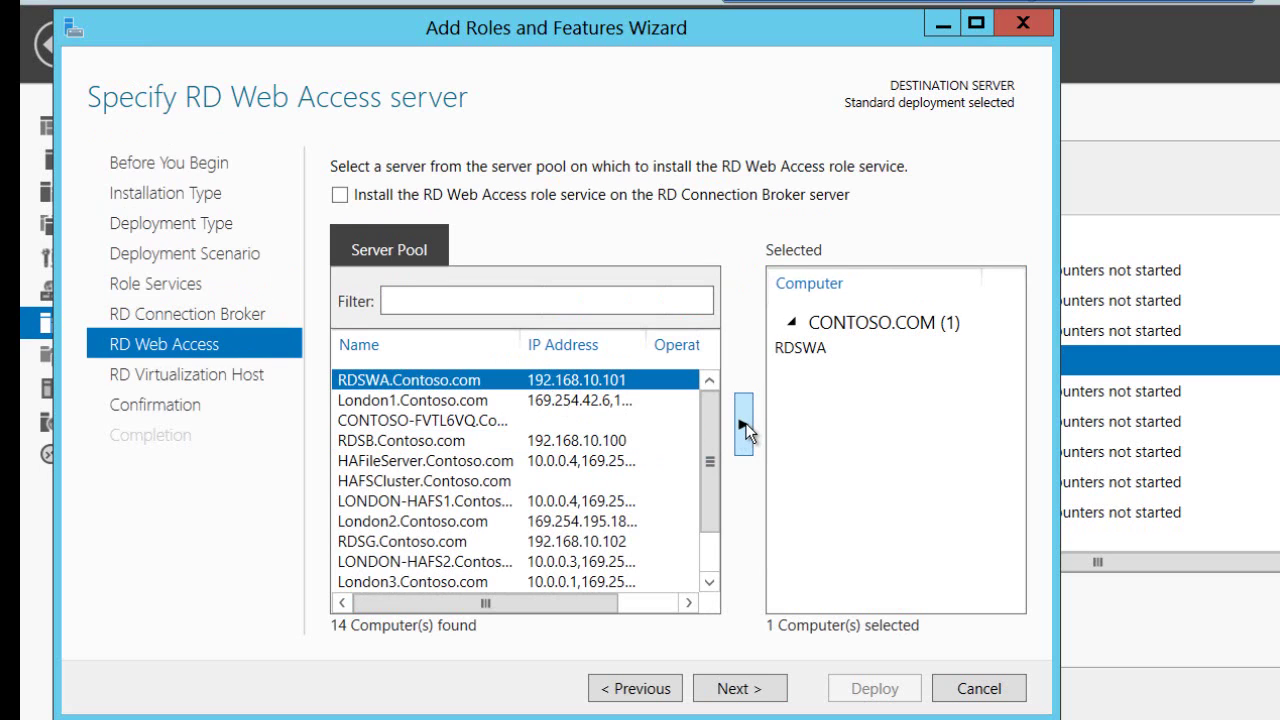
click(737, 688)
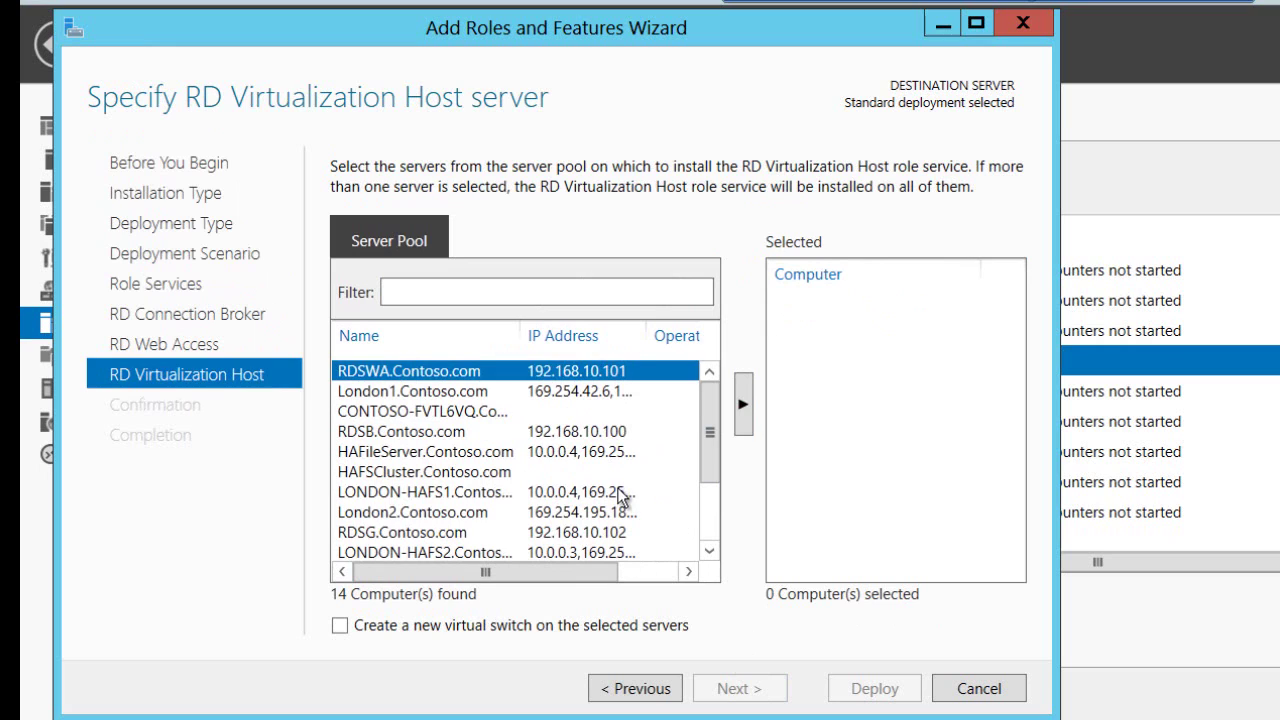
- Add London1, London2 and London3 as Virtualization Hosts and reach the confirmation page
click(461, 393)
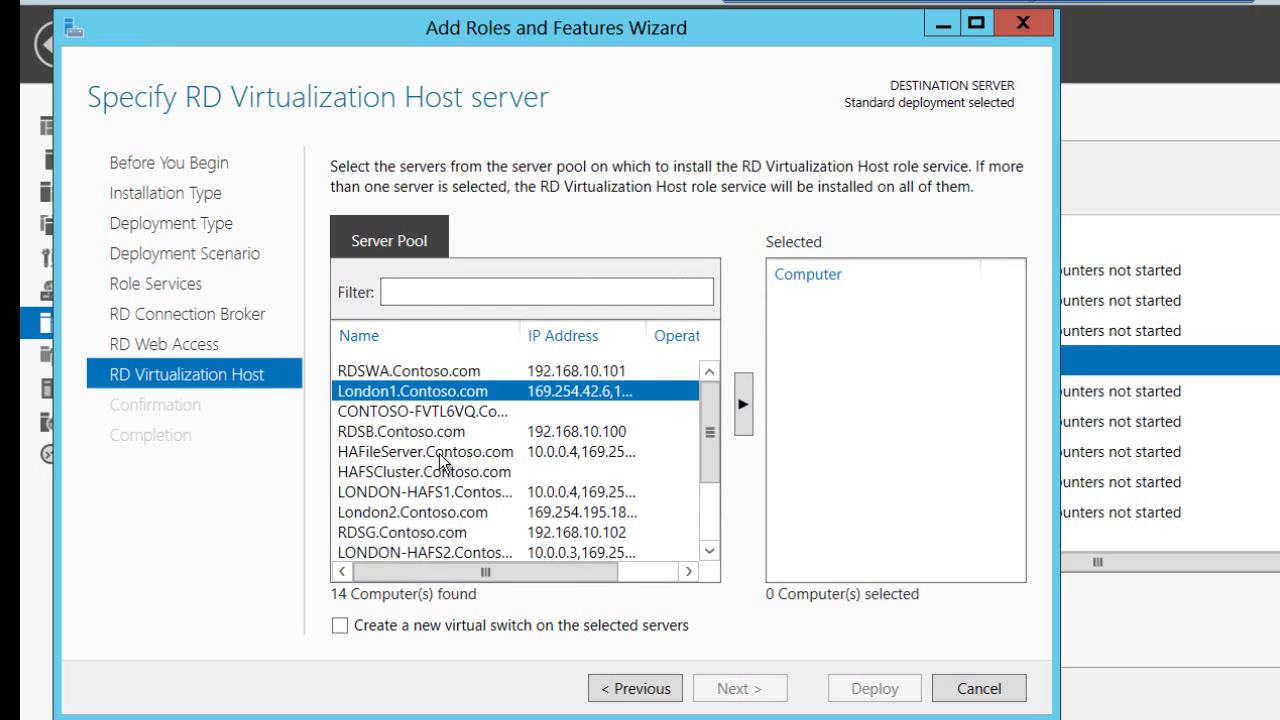
ctrl+click(442, 514)
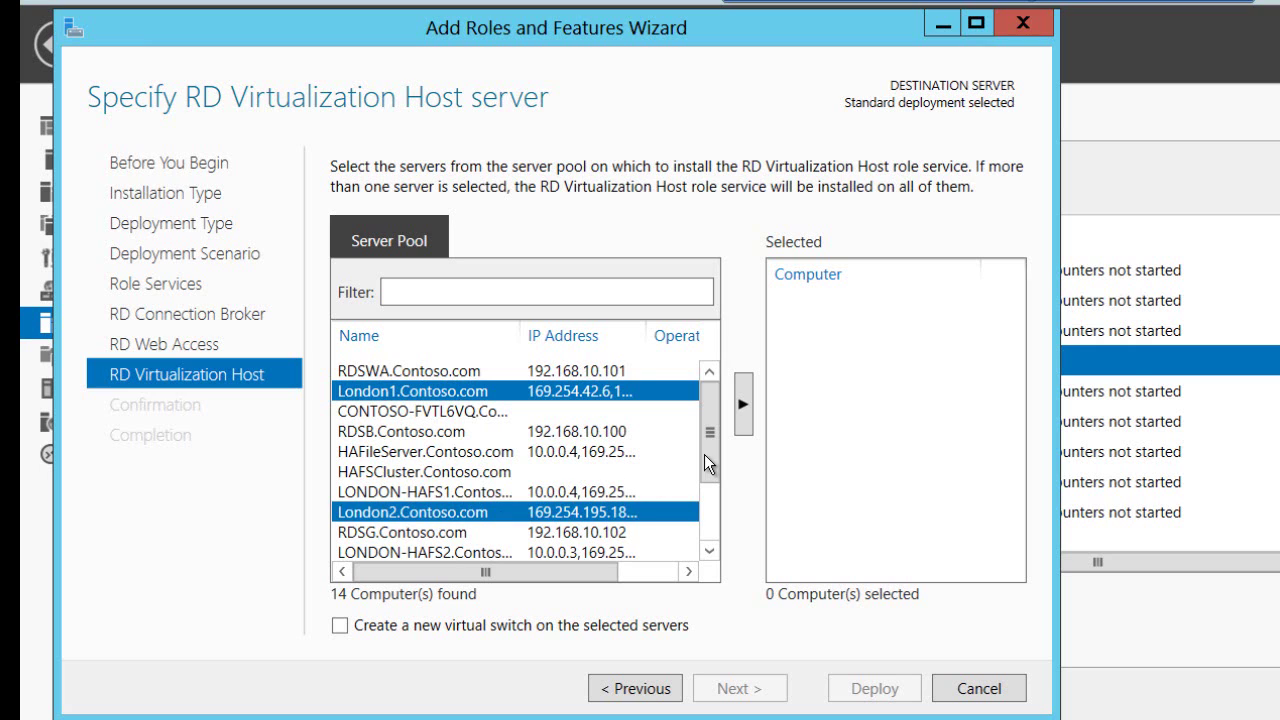
drag(704, 454, 713, 534)
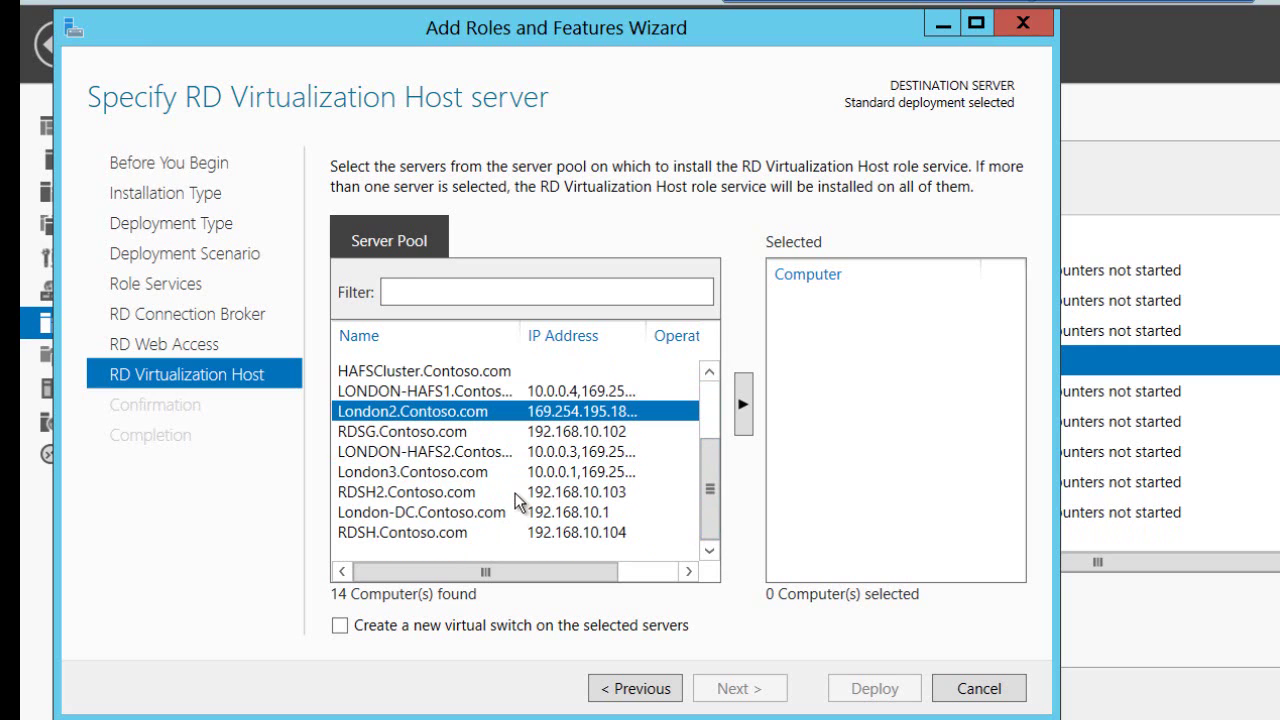
ctrl+click(490, 477)
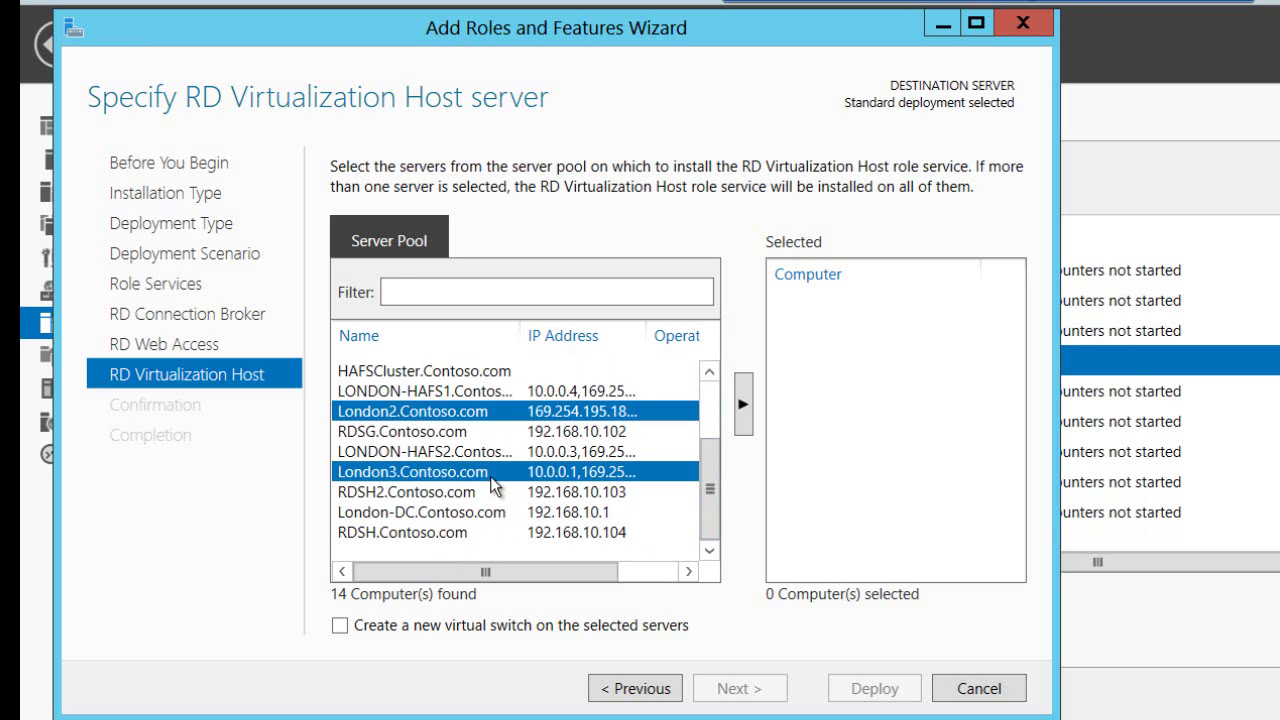
click(749, 413)
click(740, 690)
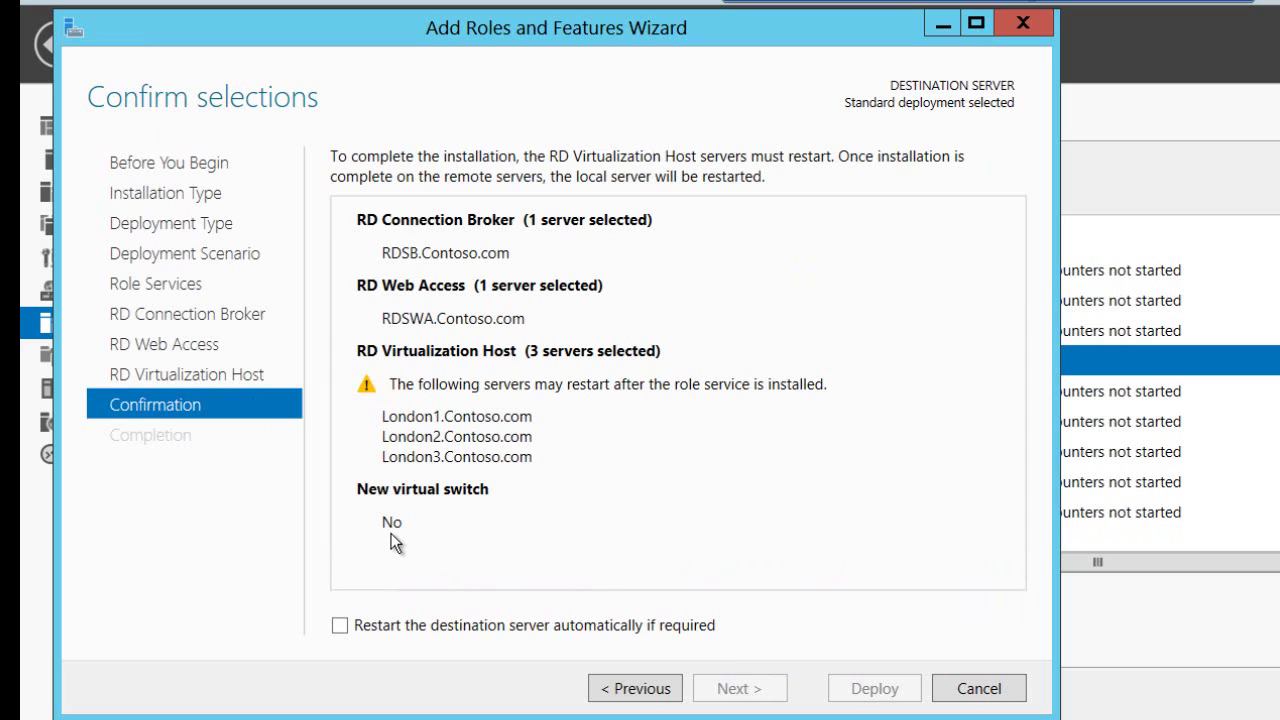
- Allow the destination server to restart automatically if required
click(340, 625)
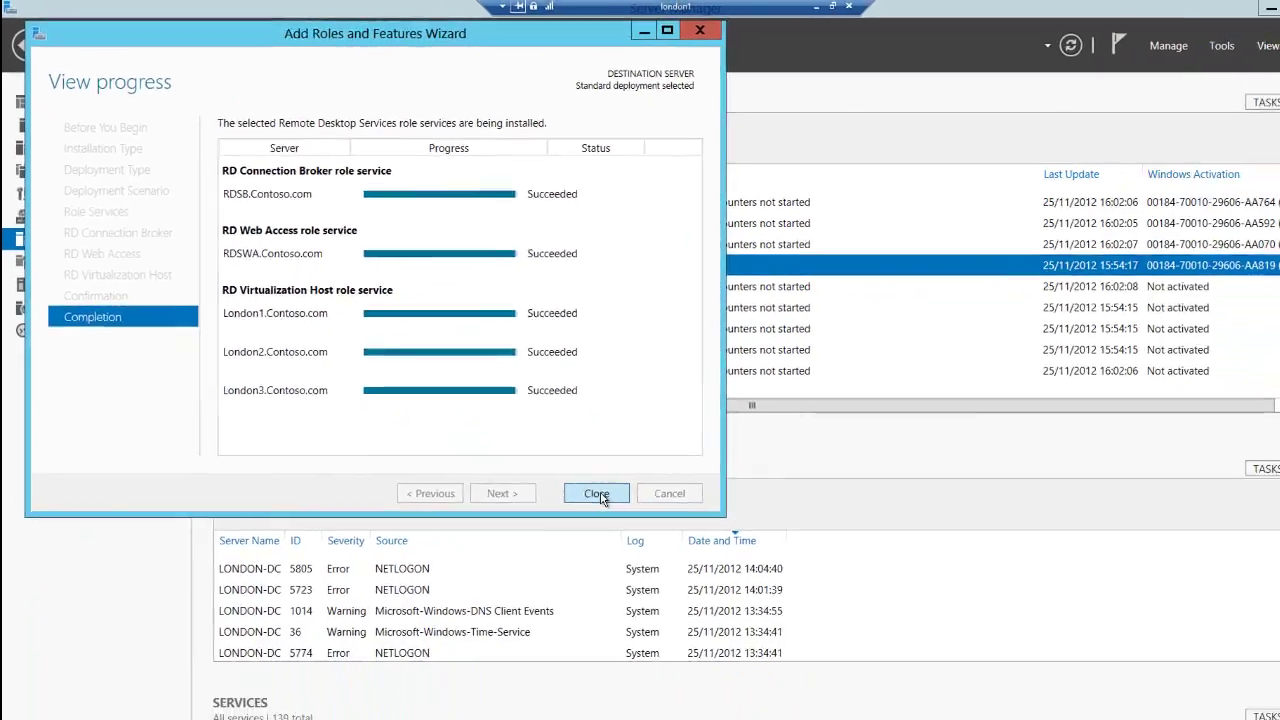
- Close the finished wizard, open the Remote Desktop Services overview, and check server role options
click(757, 606)
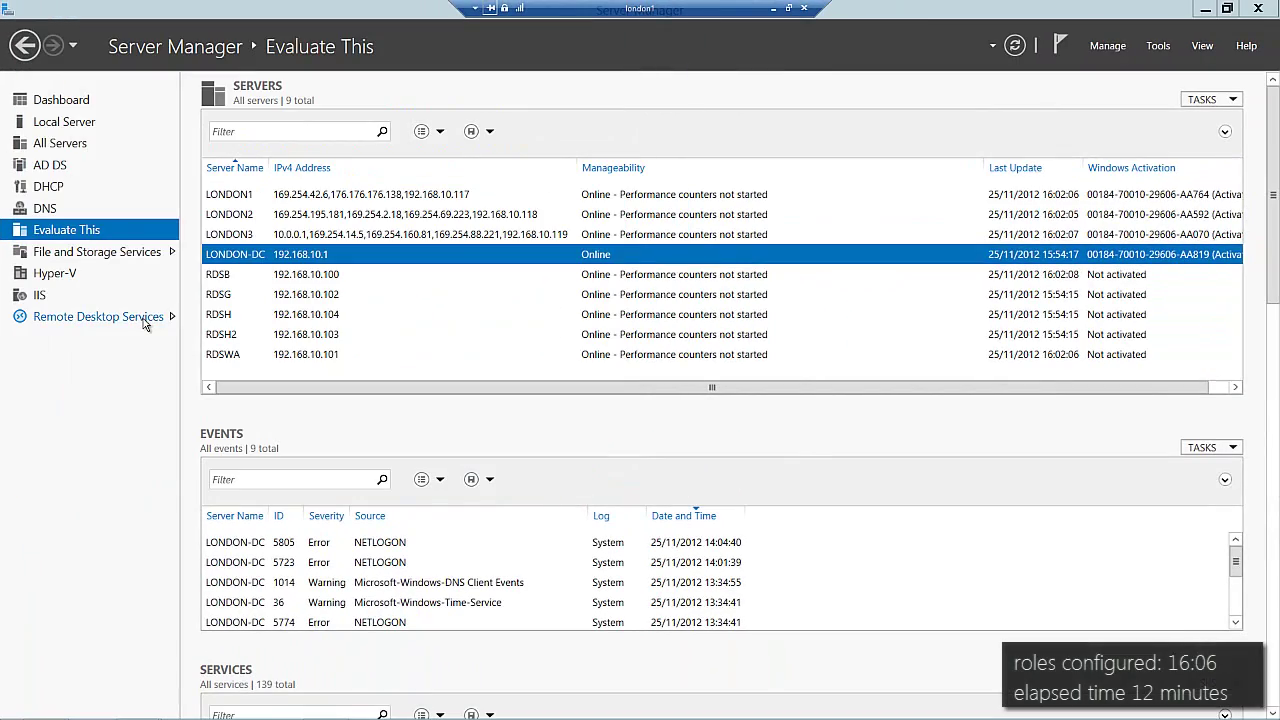
click(143, 318)
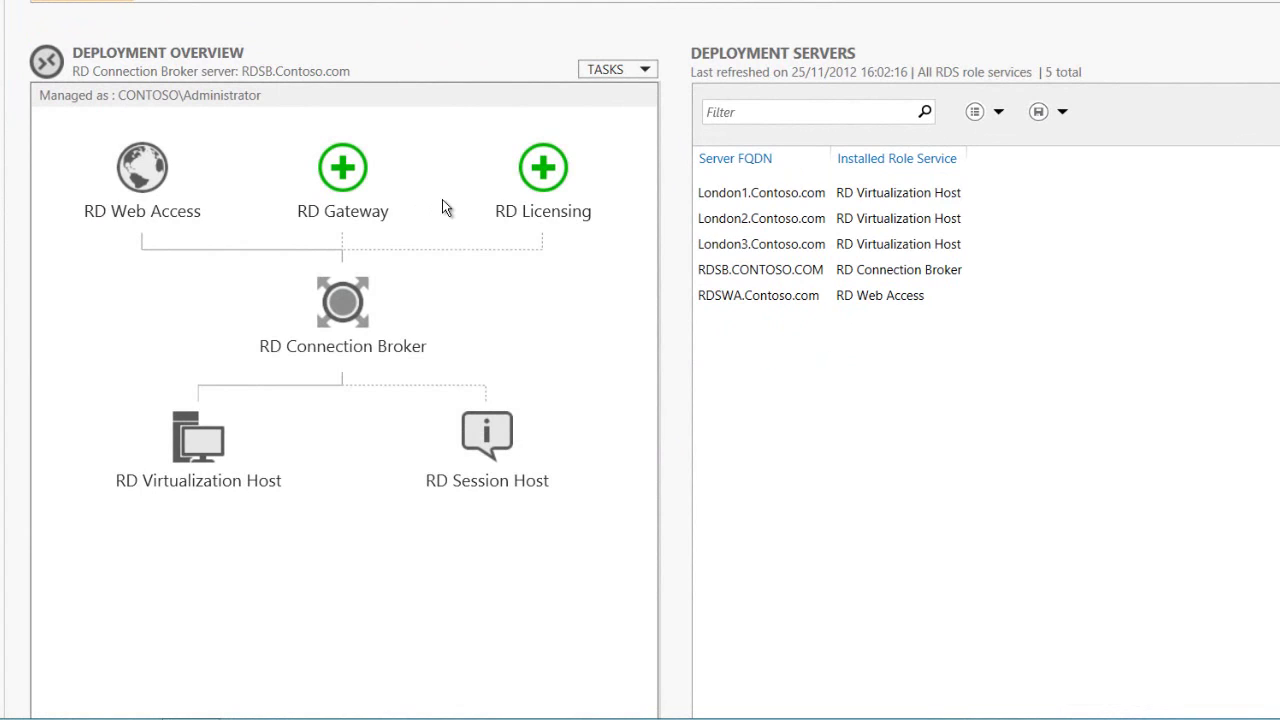
mouse_move(492, 445)
right_click(127, 180)
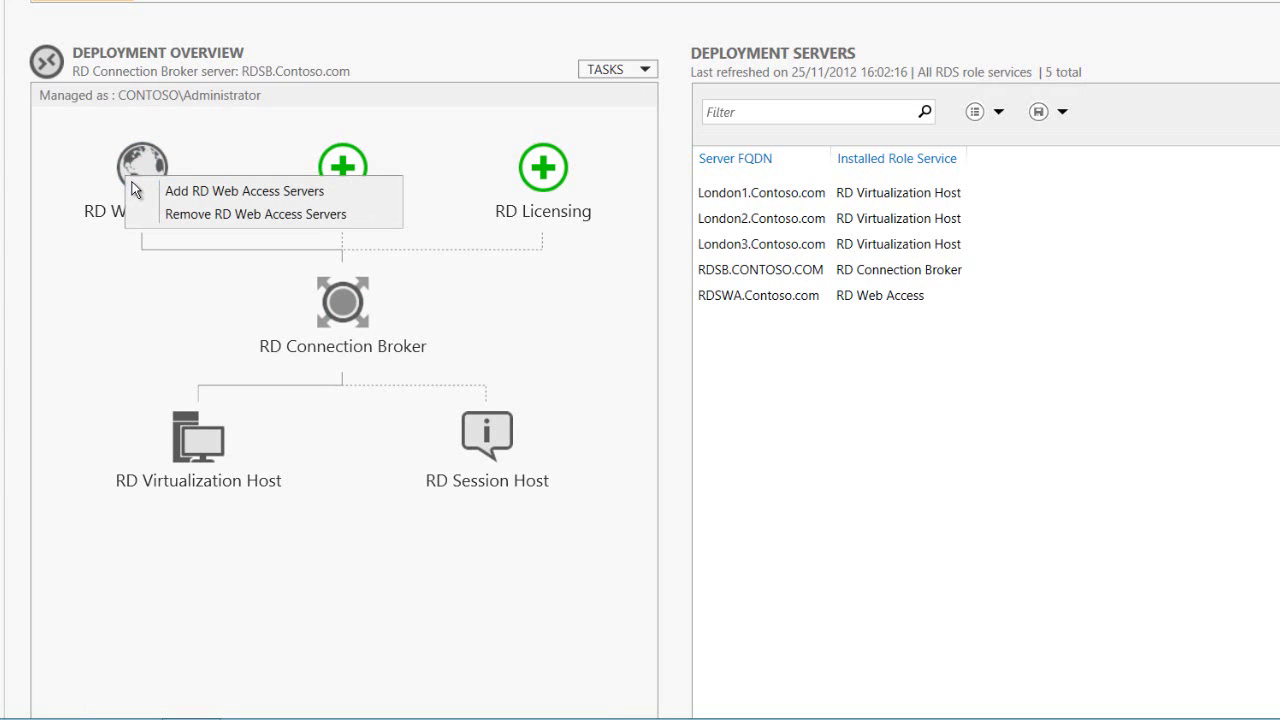
right_click(324, 304)
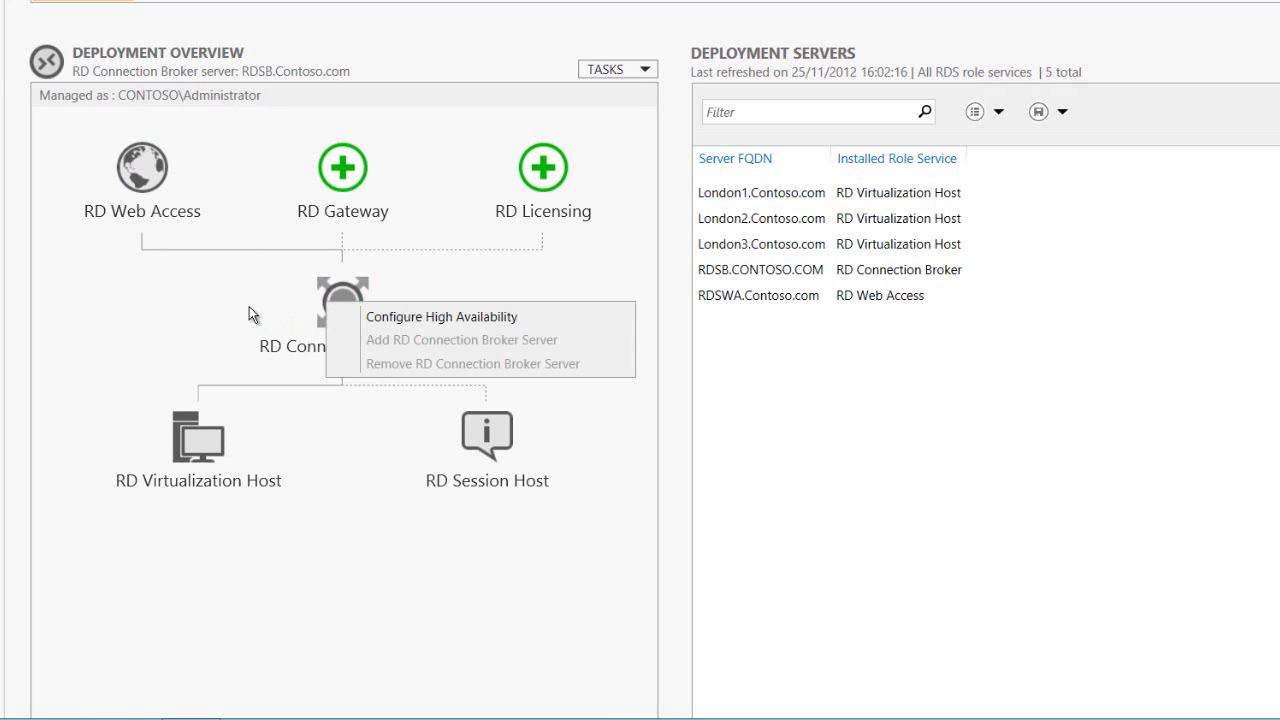
key(Escape)
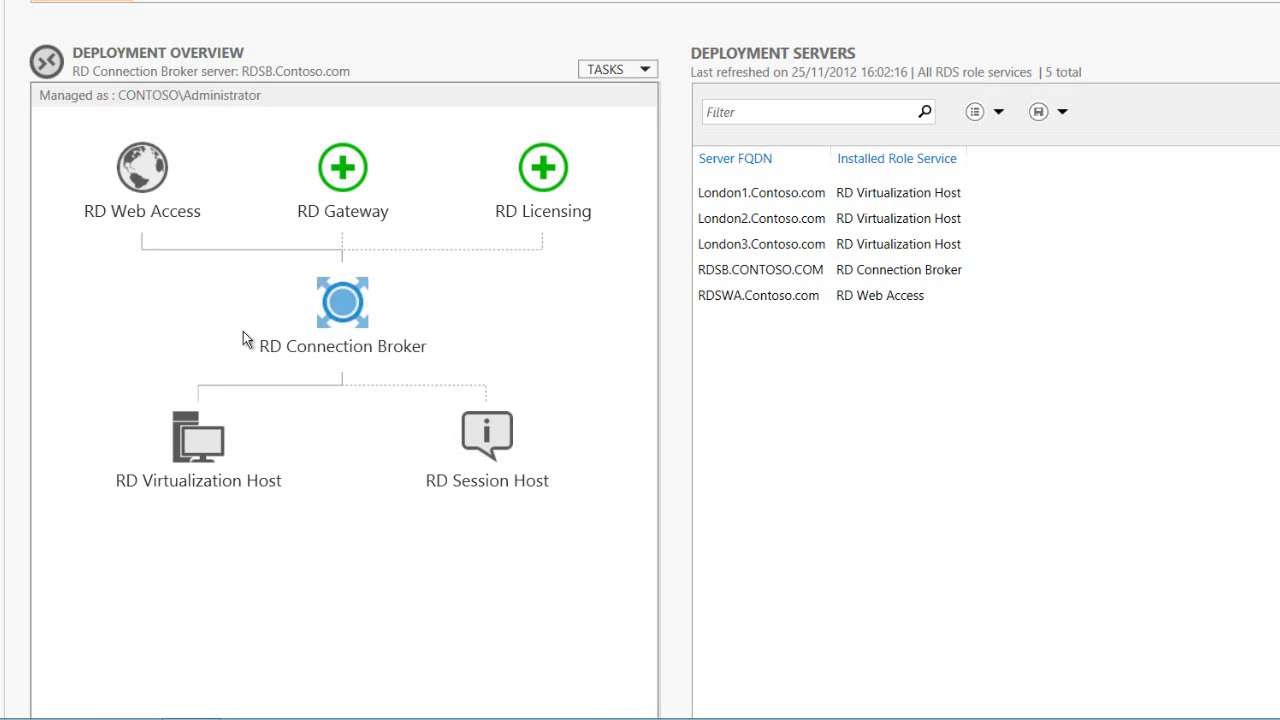
- Create a virtual desktop collection from RD Virtualization Host and name it 'Pool'
right_click(206, 446)
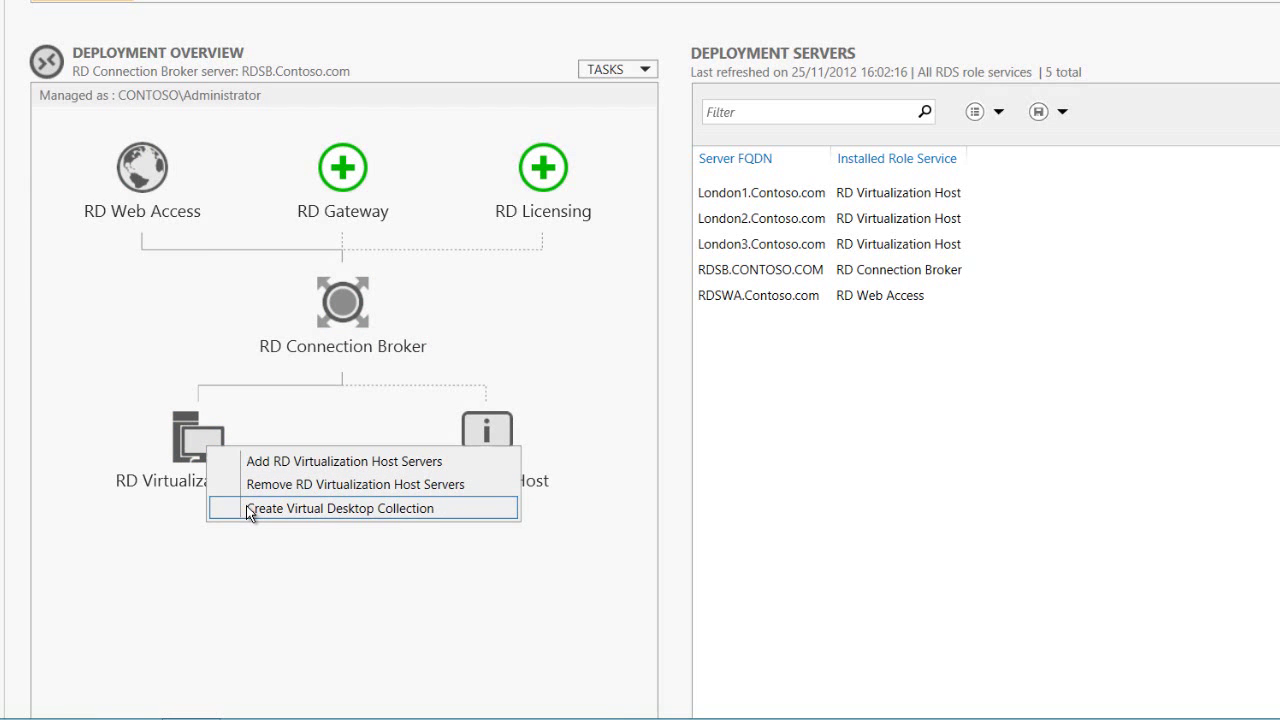
click(250, 510)
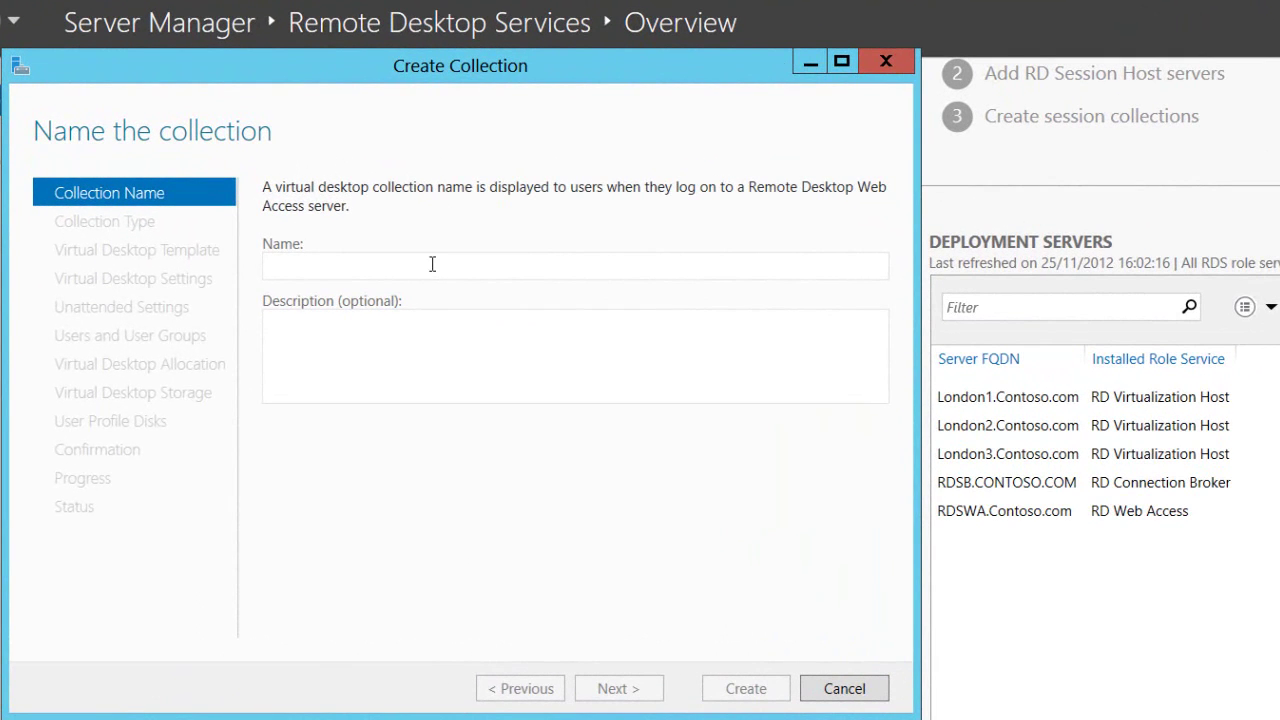
text(Pool)
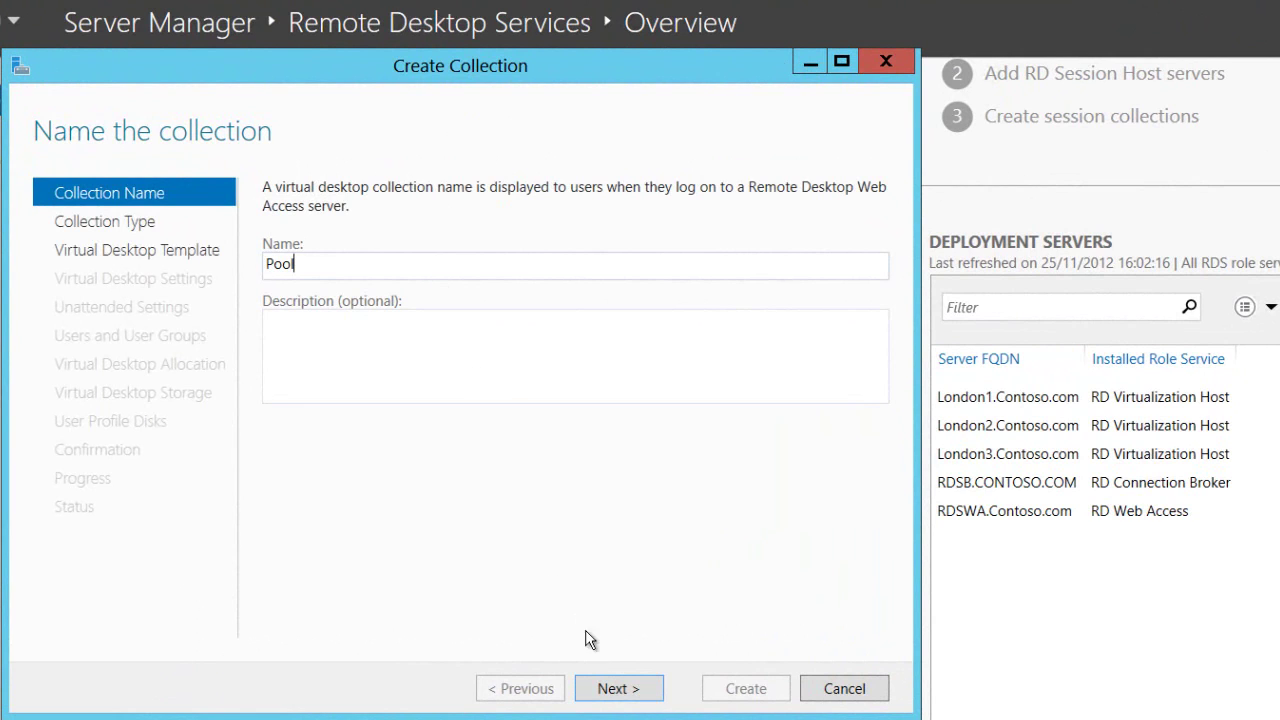
click(614, 690)
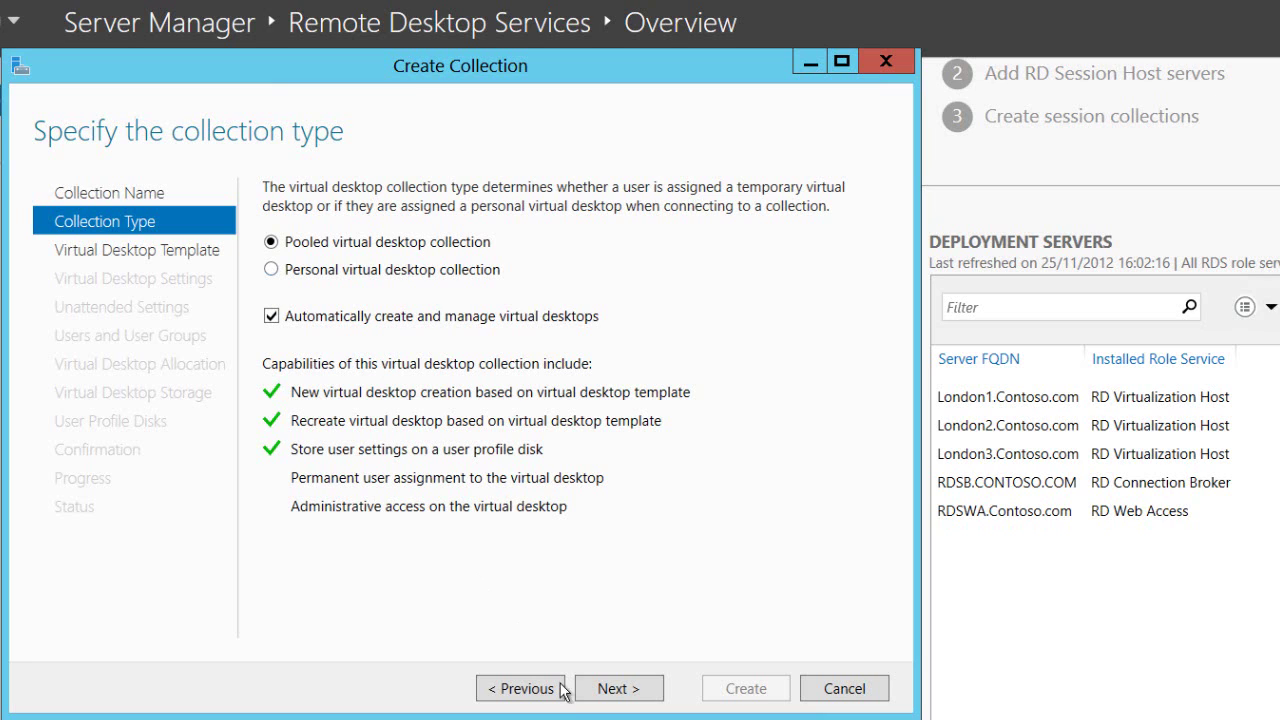
- Keep the pooled, automatically managed type and choose the DO NOT BOOT Win 8 VDI Template
click(612, 688)
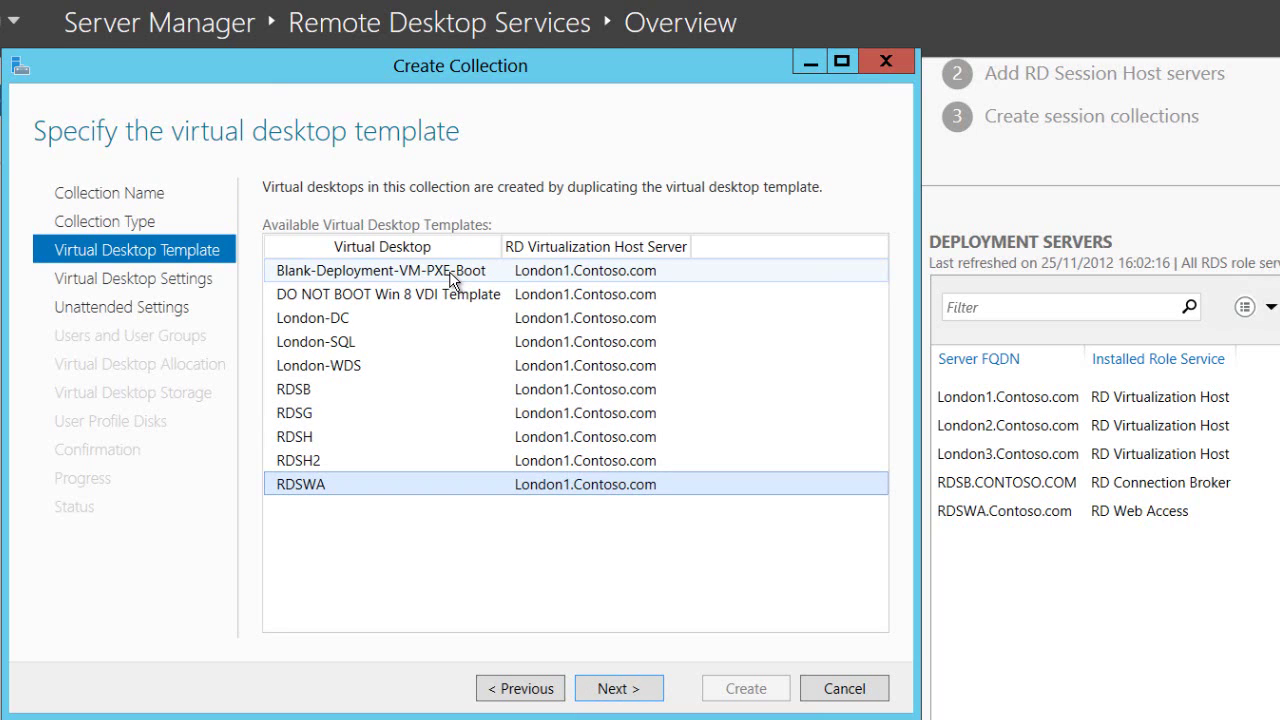
click(449, 294)
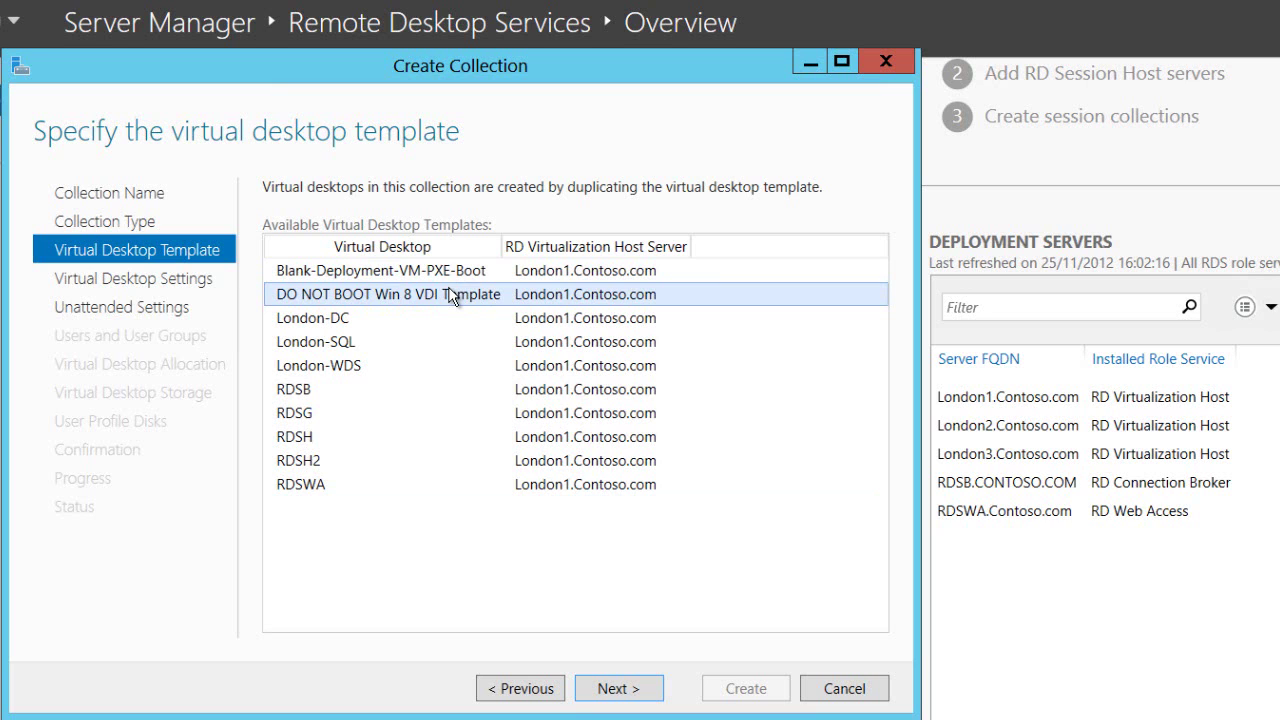
click(628, 690)
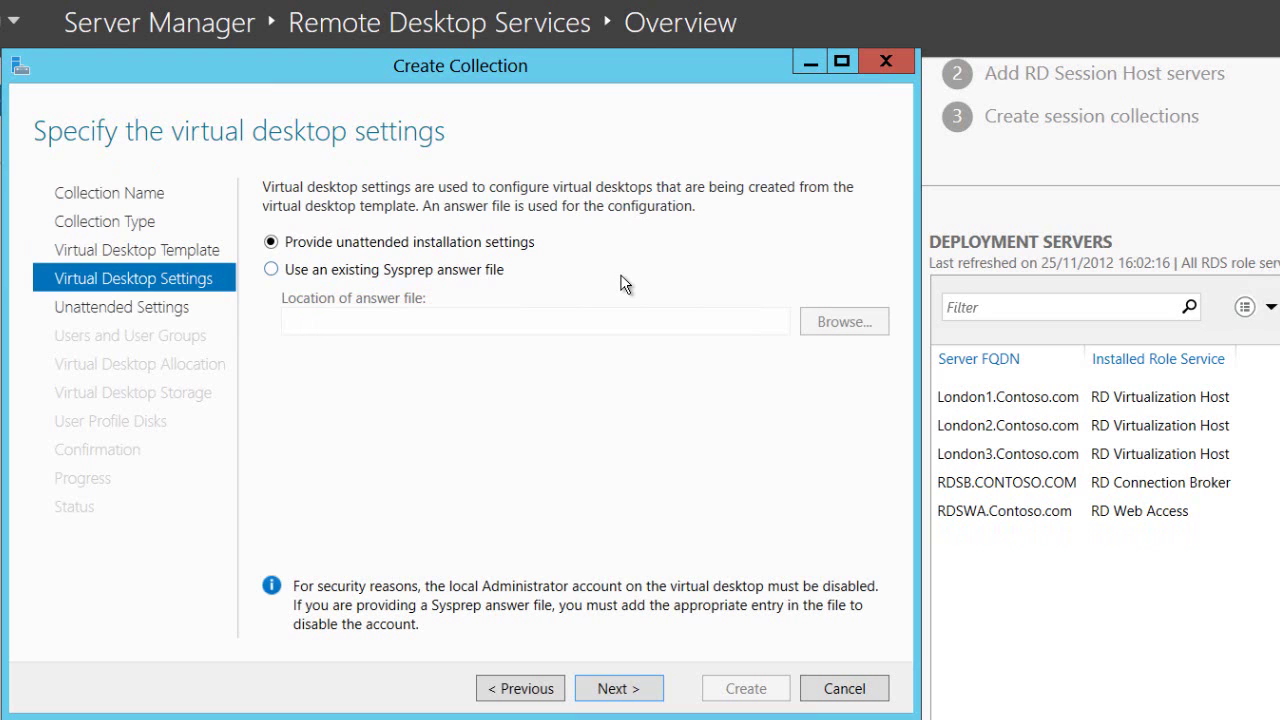
- Set the Dublin/London time zone, Contoso.com domain and CampUsers organizational unit
click(617, 689)
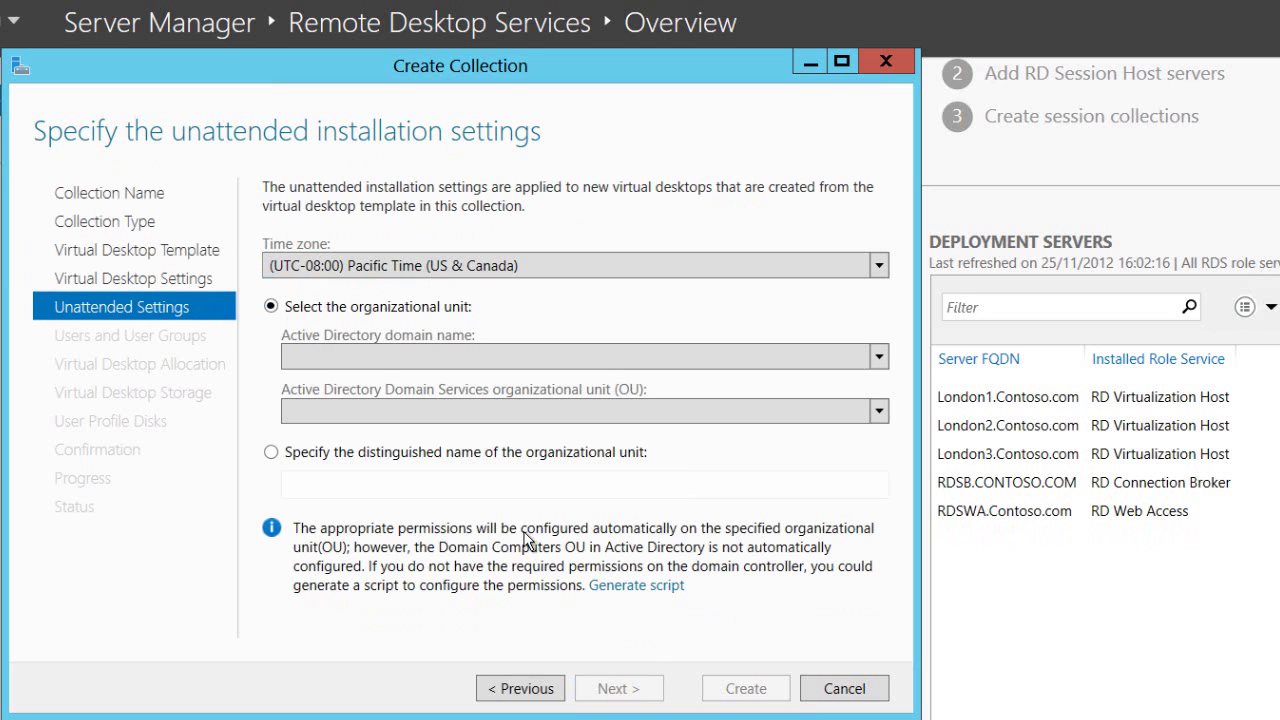
click(466, 264)
scroll(480, 372, down, 5)
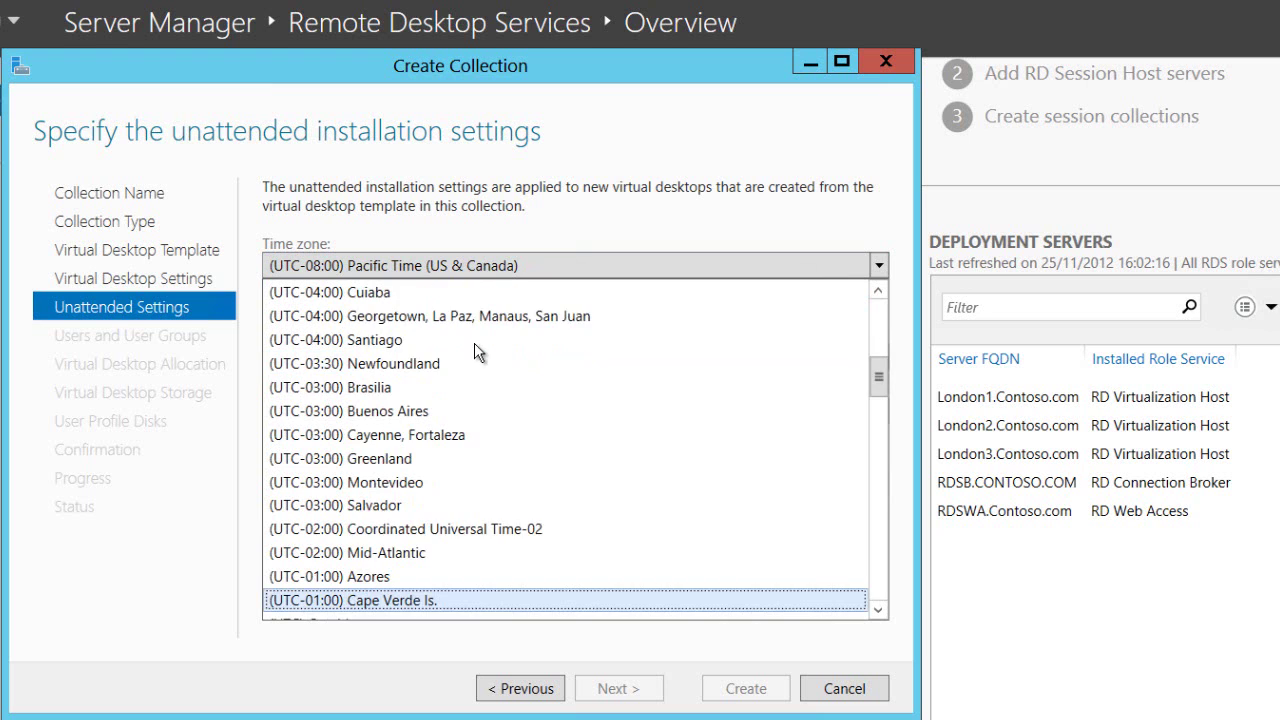
scroll(476, 351, down, 5)
click(437, 340)
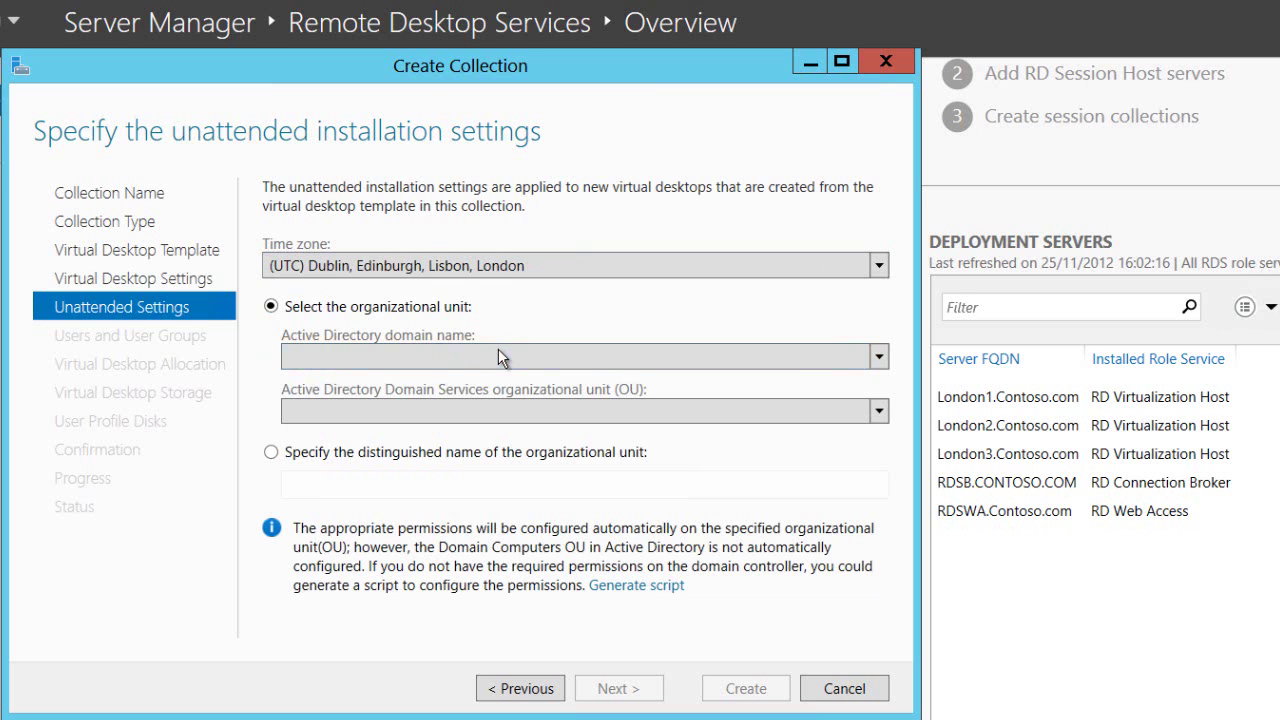
click(500, 357)
click(490, 385)
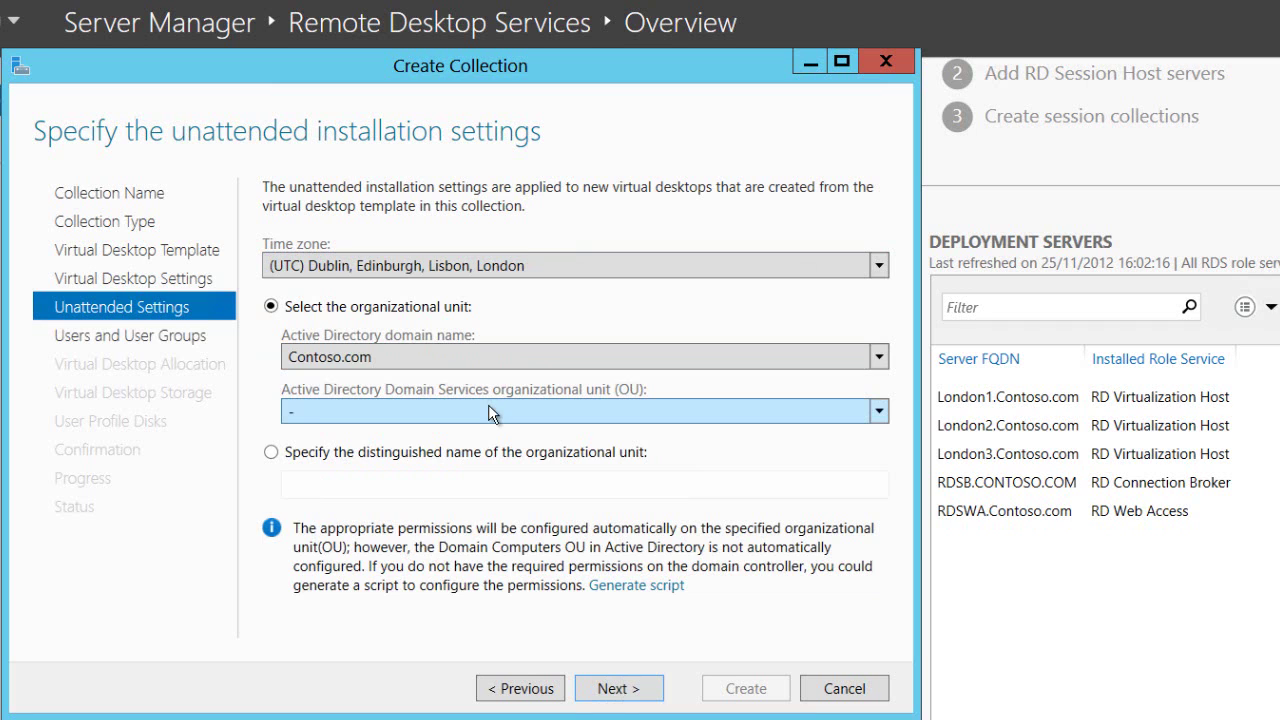
click(618, 688)
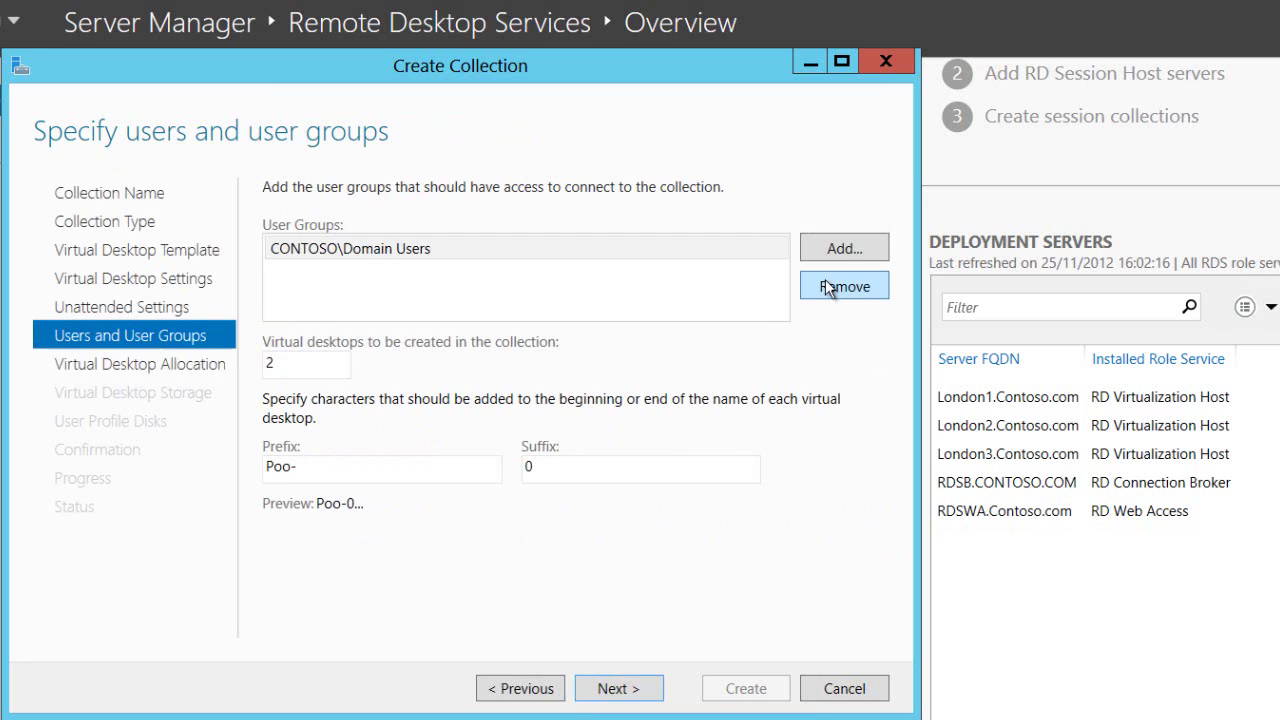
- Replace Domain Users with the Camp VDI Users group as allowed users
click(825, 282)
click(840, 253)
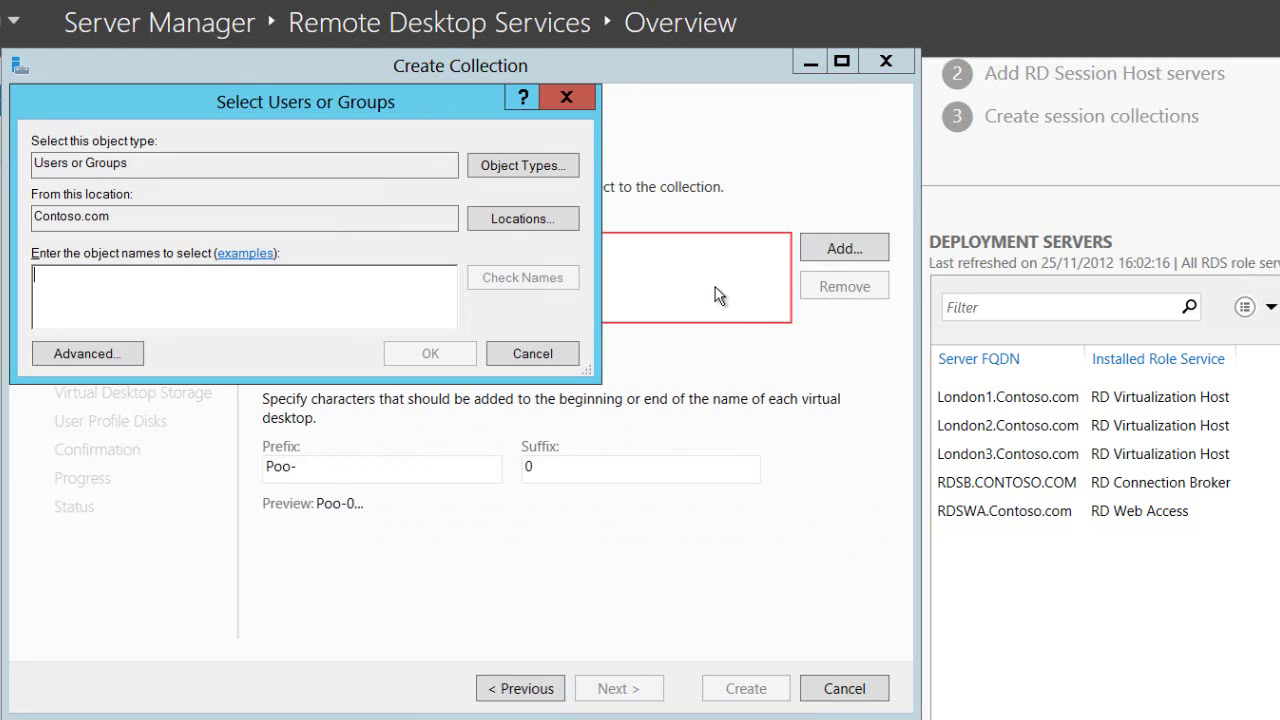
text(Camp VDI Users)
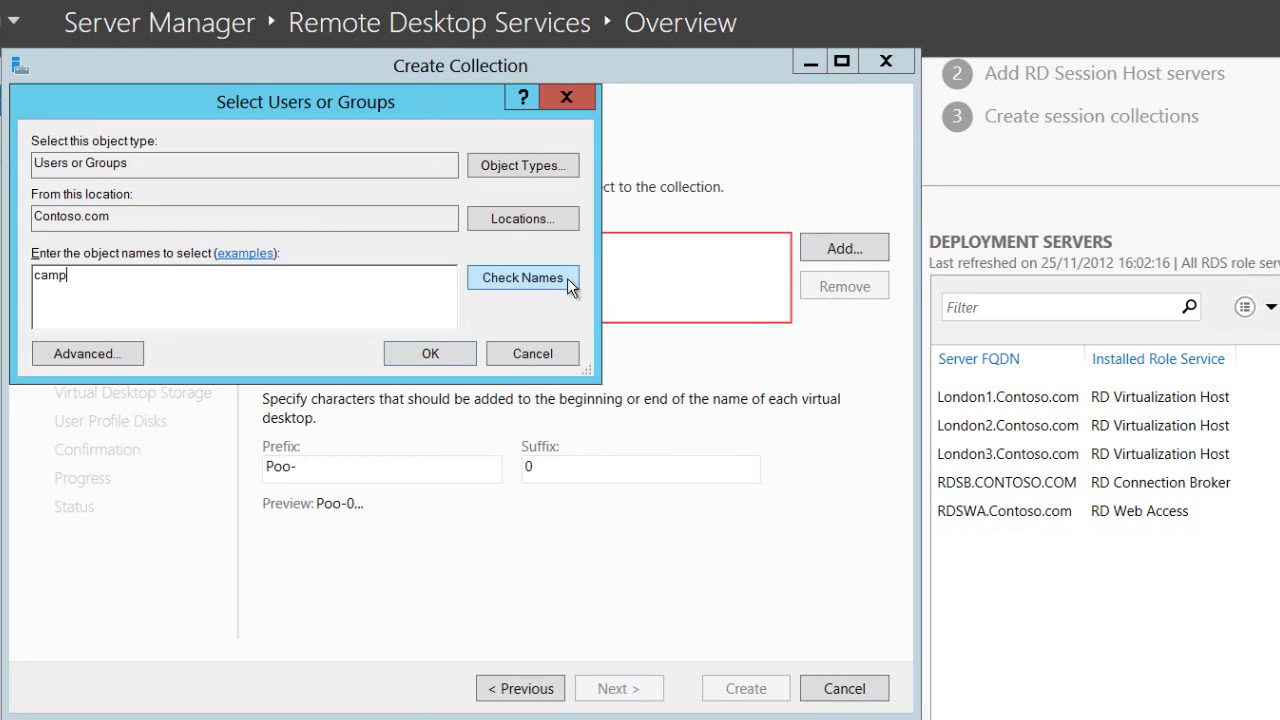
click(468, 356)
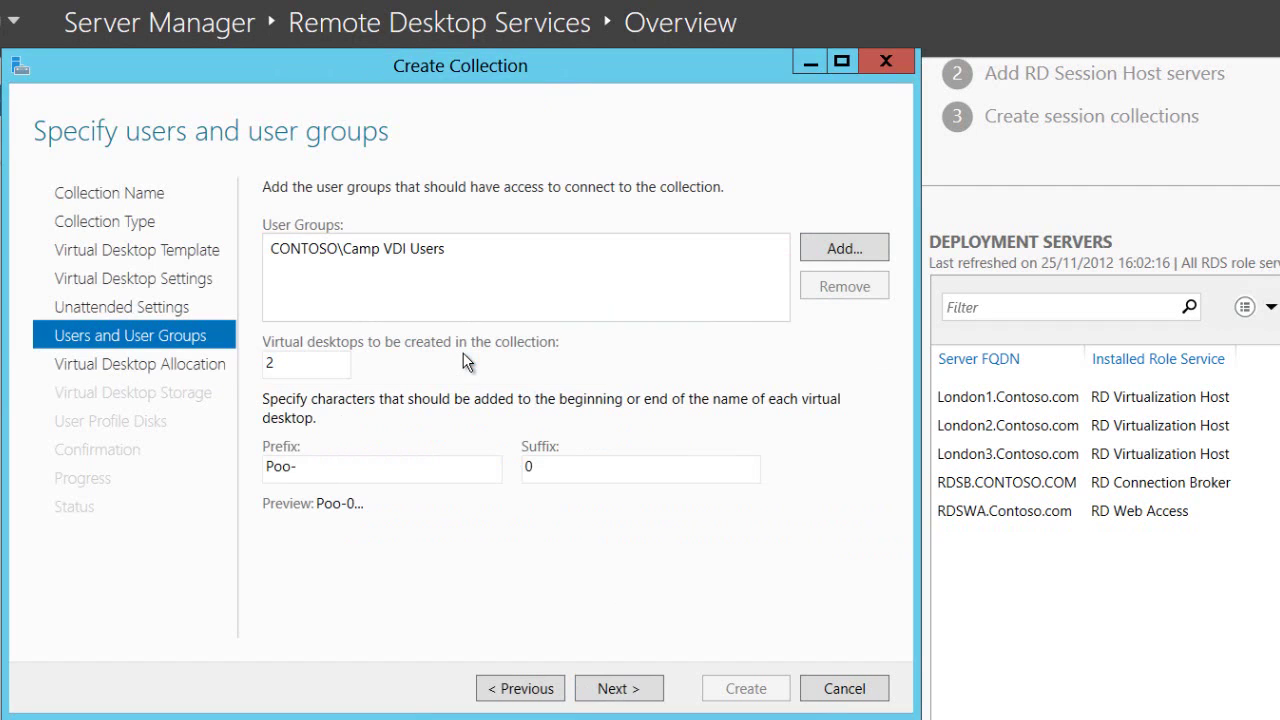
- Create 10 virtual desktops with the name prefix 'Pool-'
double_click(327, 364)
text(10)
double_click(289, 466)
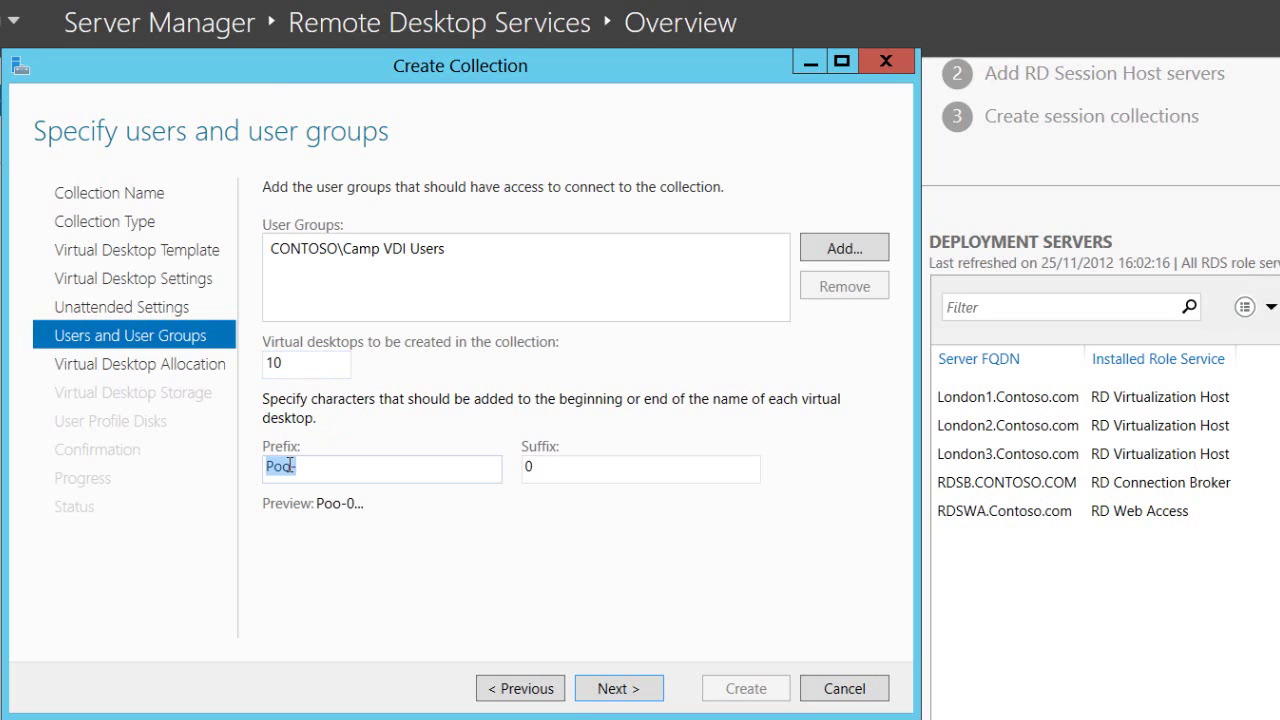
click(289, 466)
text(l)
click(618, 688)
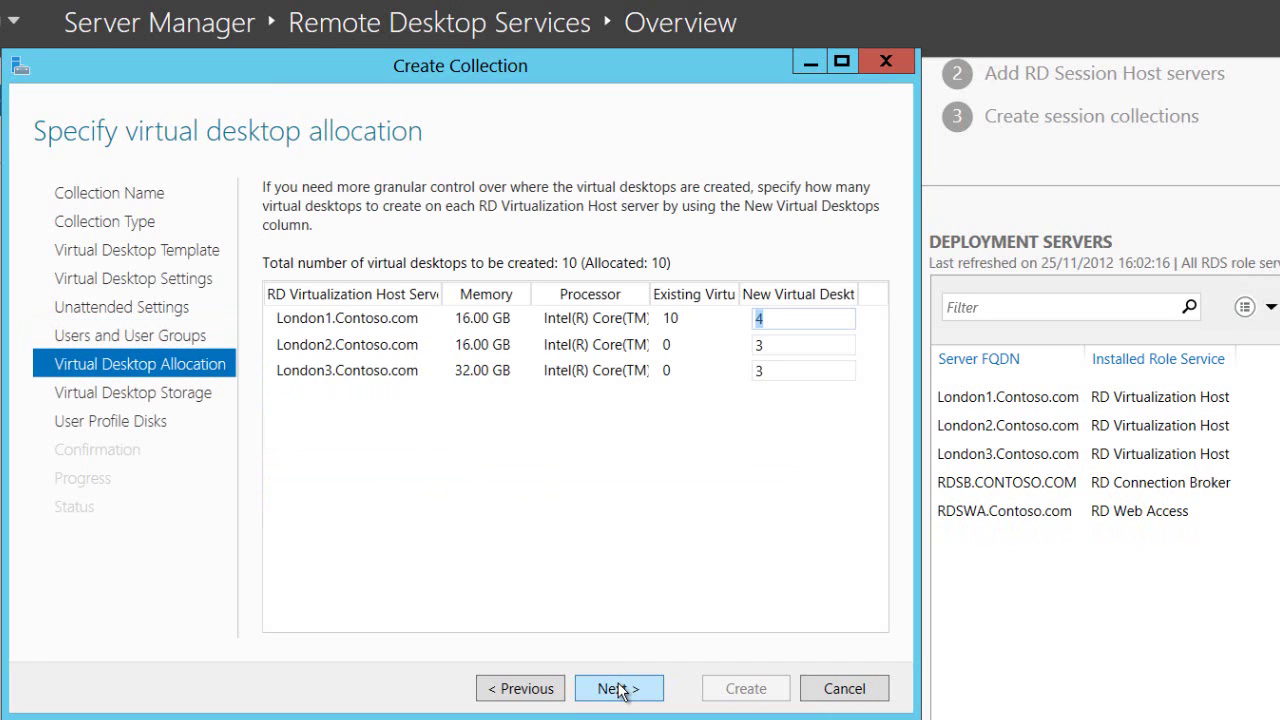
- Allocate 4 new desktops to London3 and 3 to London1, keeping London2 at 3
click(779, 377)
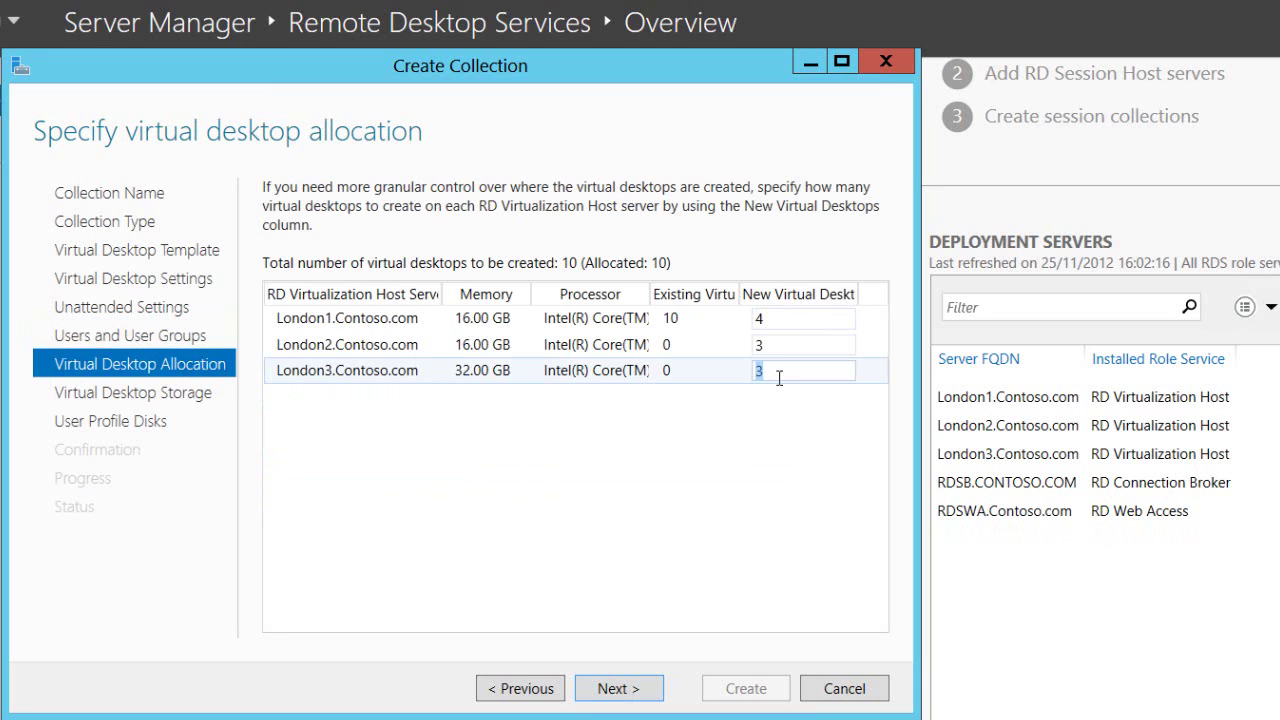
text(4)
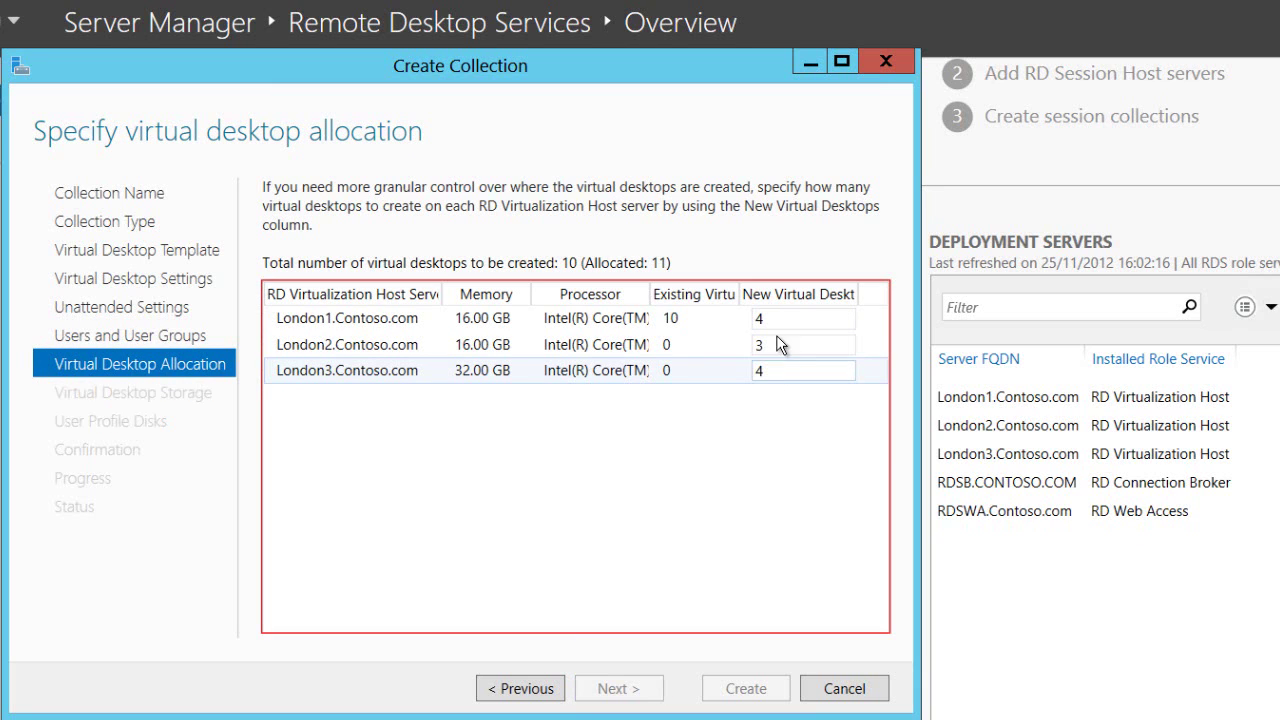
click(774, 318)
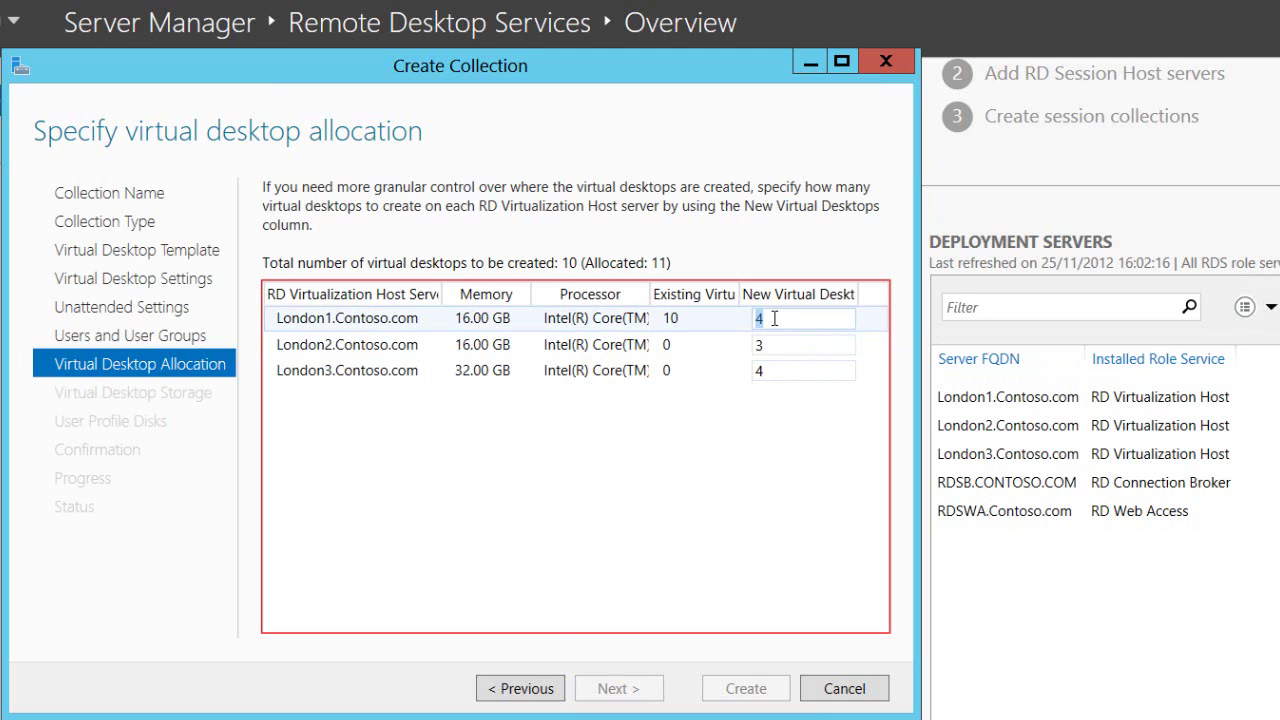
text(3)
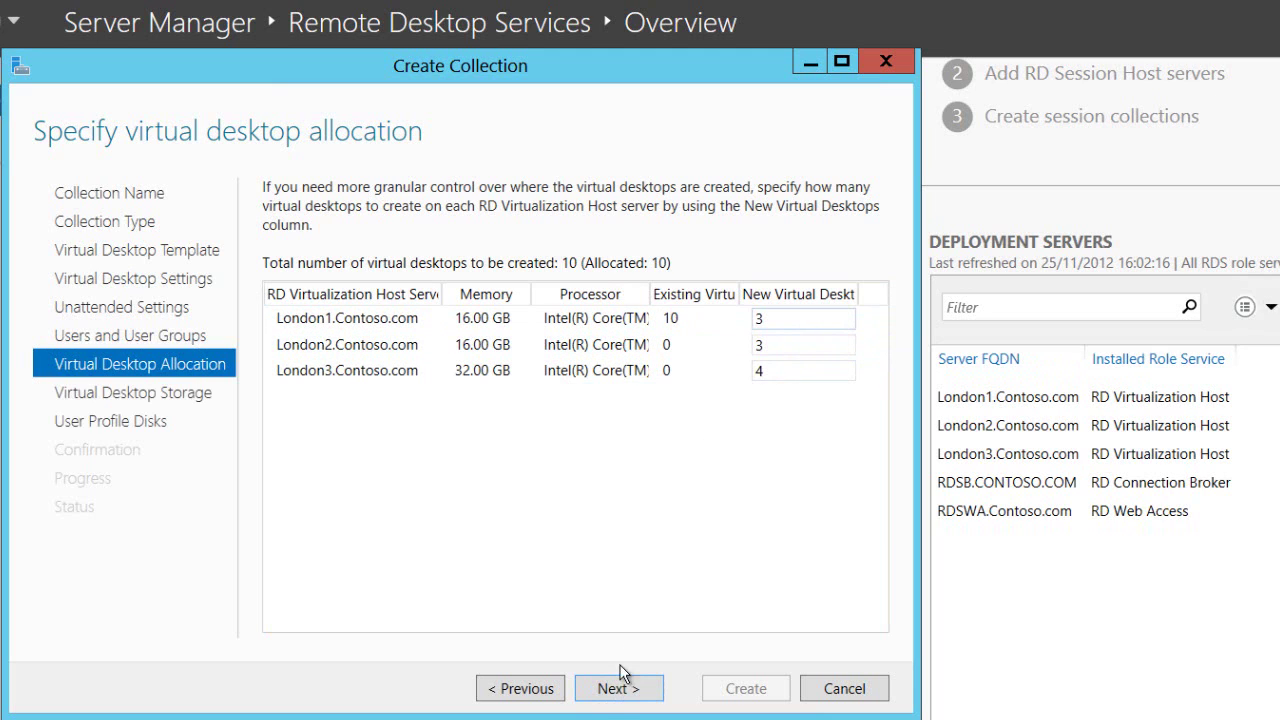
click(612, 690)
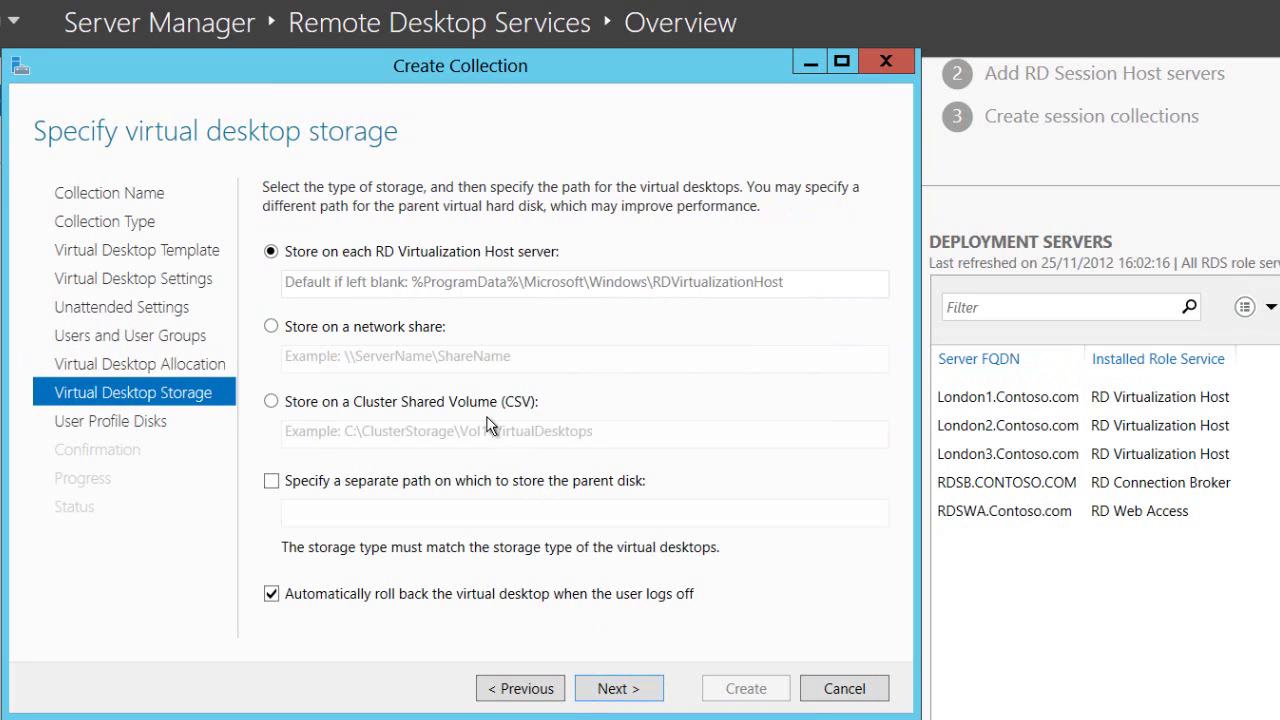
- Store the virtual desktops on a network share using the pasted share path
click(419, 330)
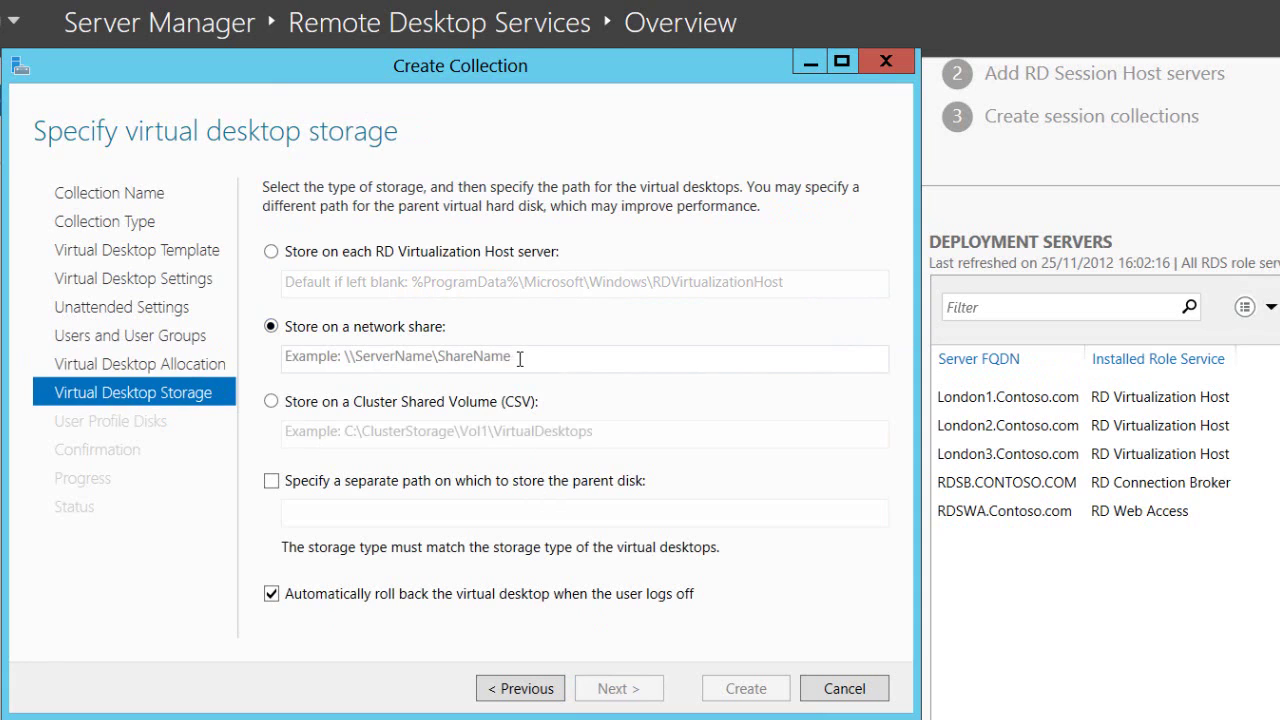
click(523, 358)
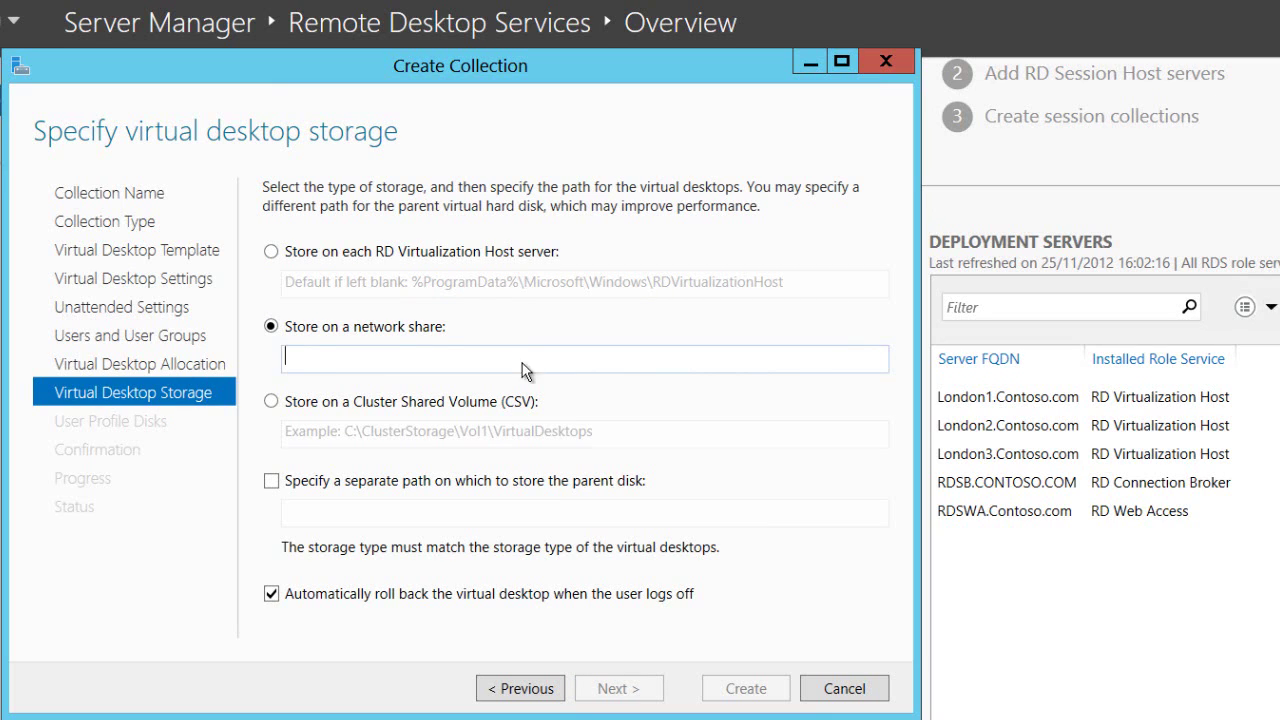
text(\\Fileserver01\VMShare\VMstore)
click(606, 688)
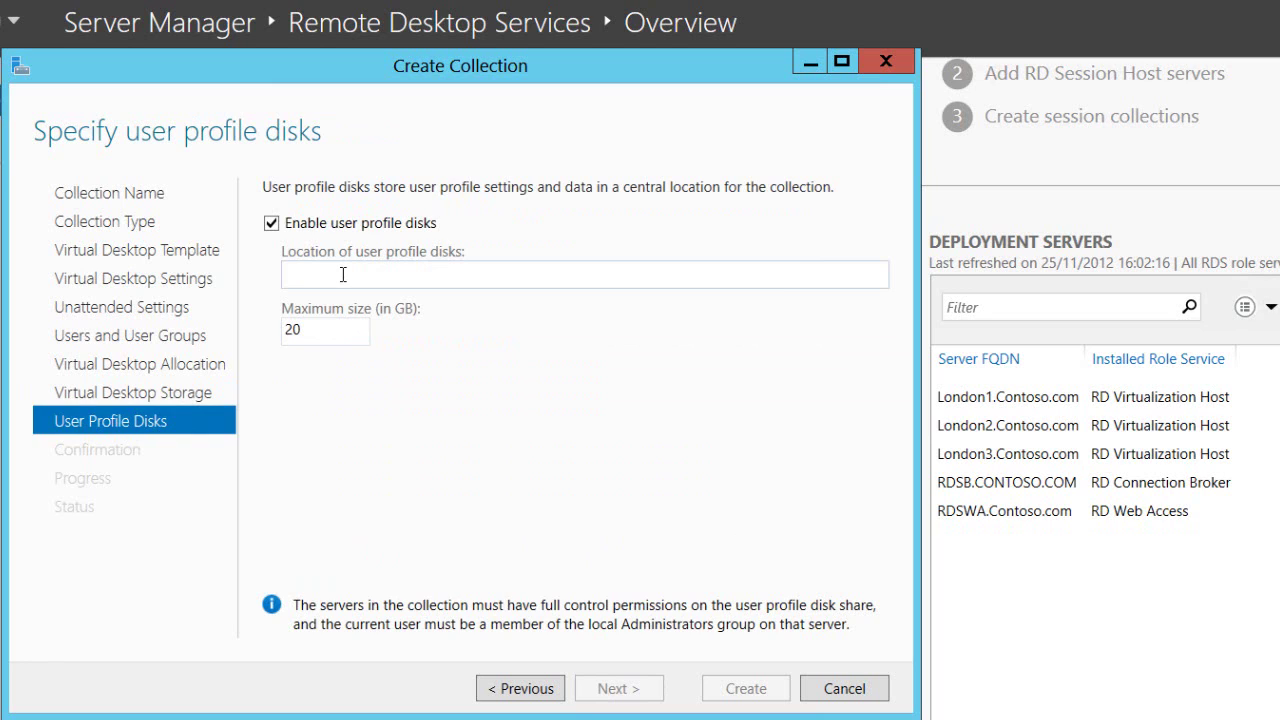
- Set user profile disks to \\hafileserver\VMShare\Userstore and create the Pool collection
text(\\hafileserver\VMShare\VMstore)
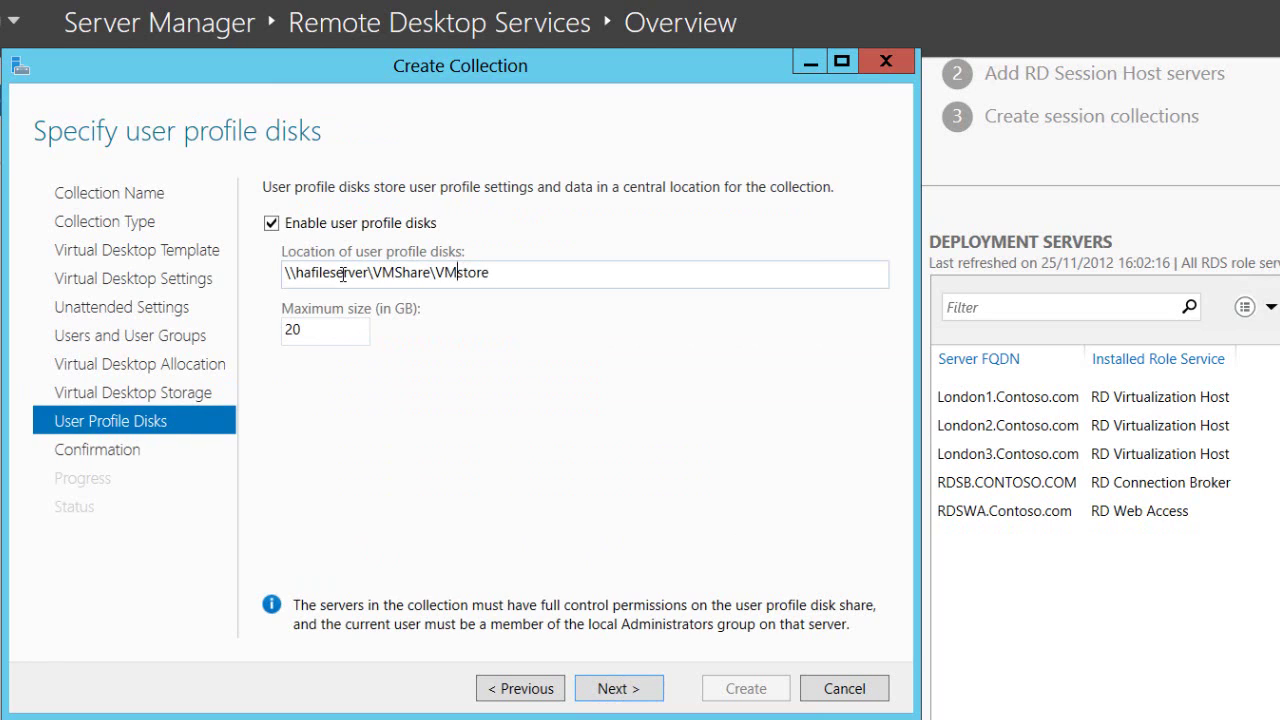
drag(434, 272, 458, 272)
text(User)
click(603, 688)
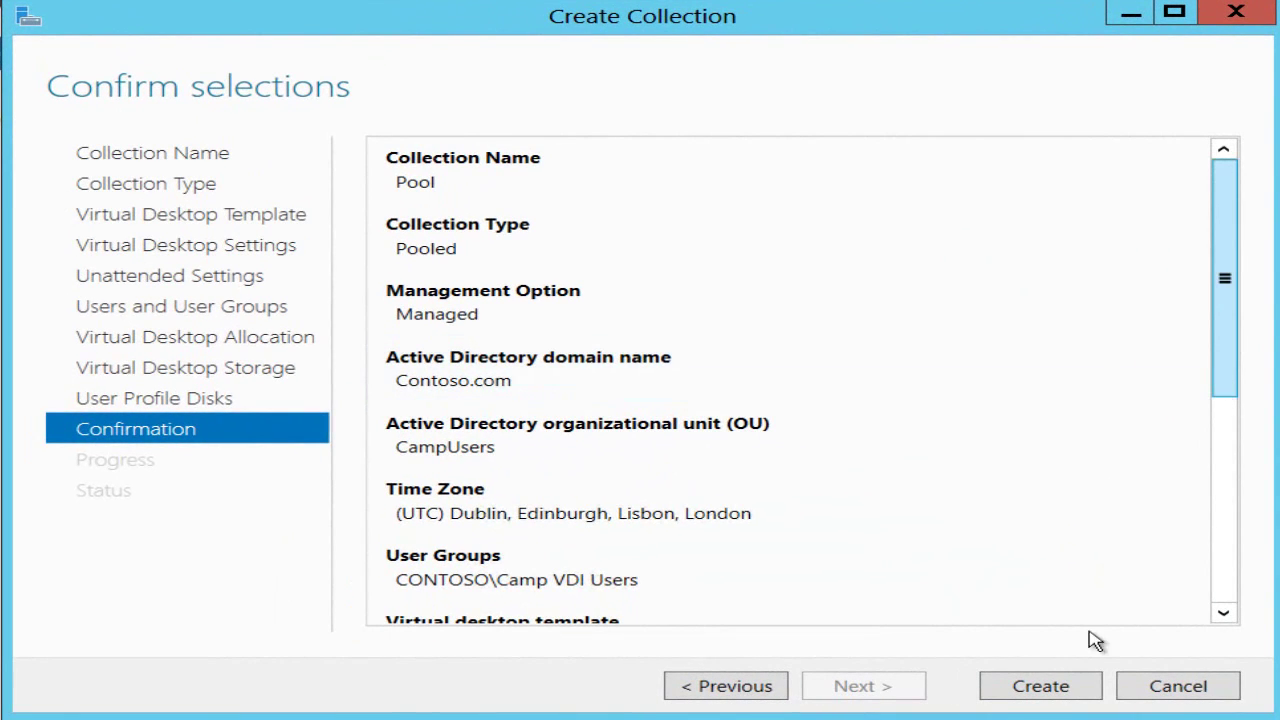
click(1030, 697)
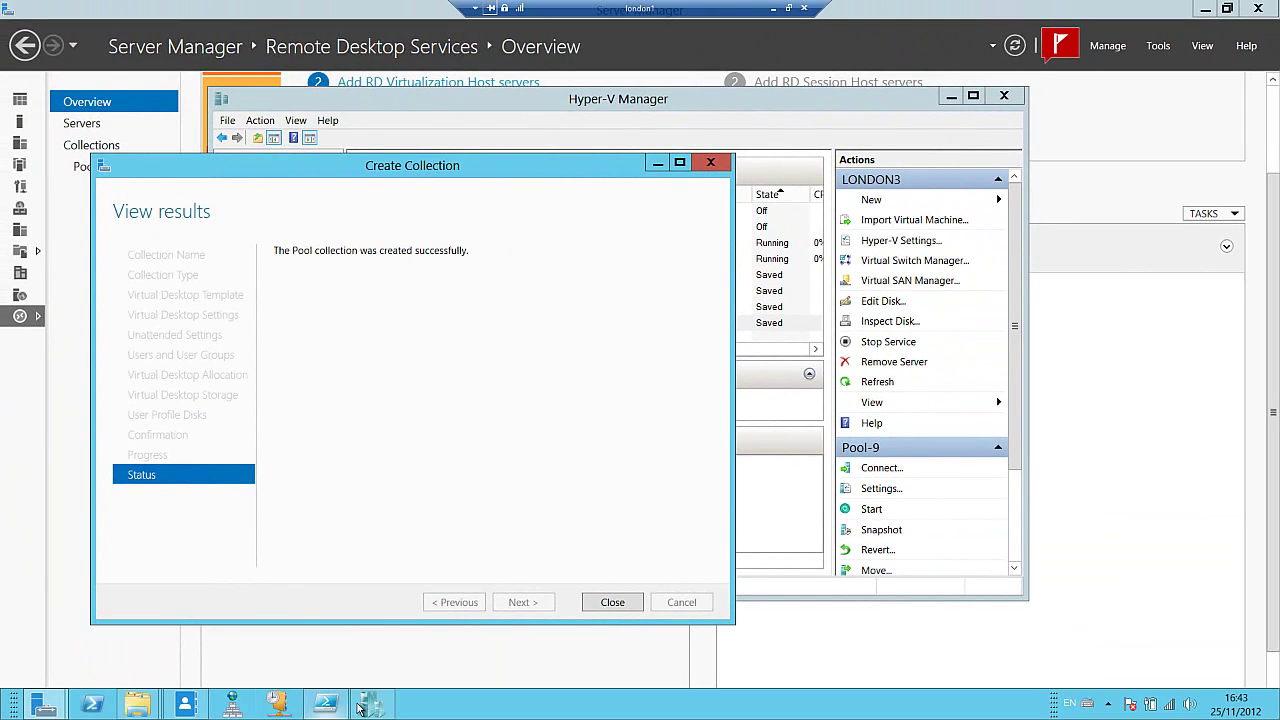
- Check Pool-3 on LONDON2, then view LONDON1's pool machines with Pool-1 running
click(325, 704)
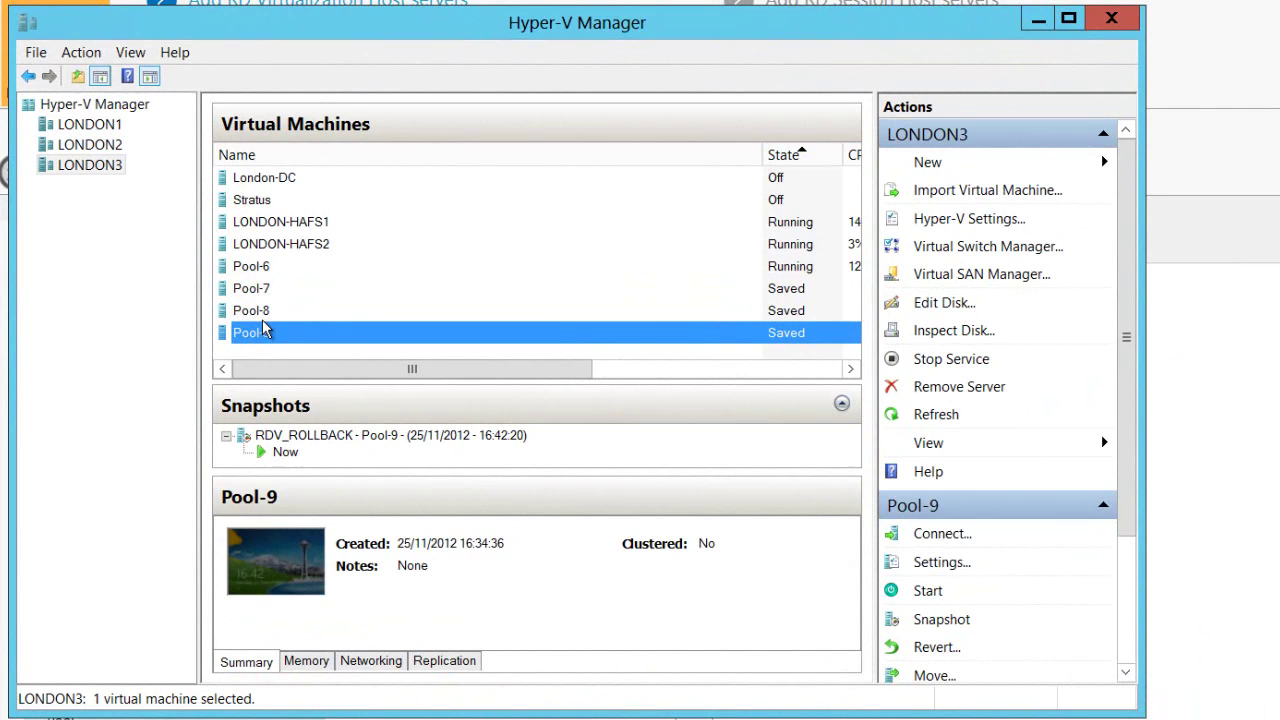
click(110, 150)
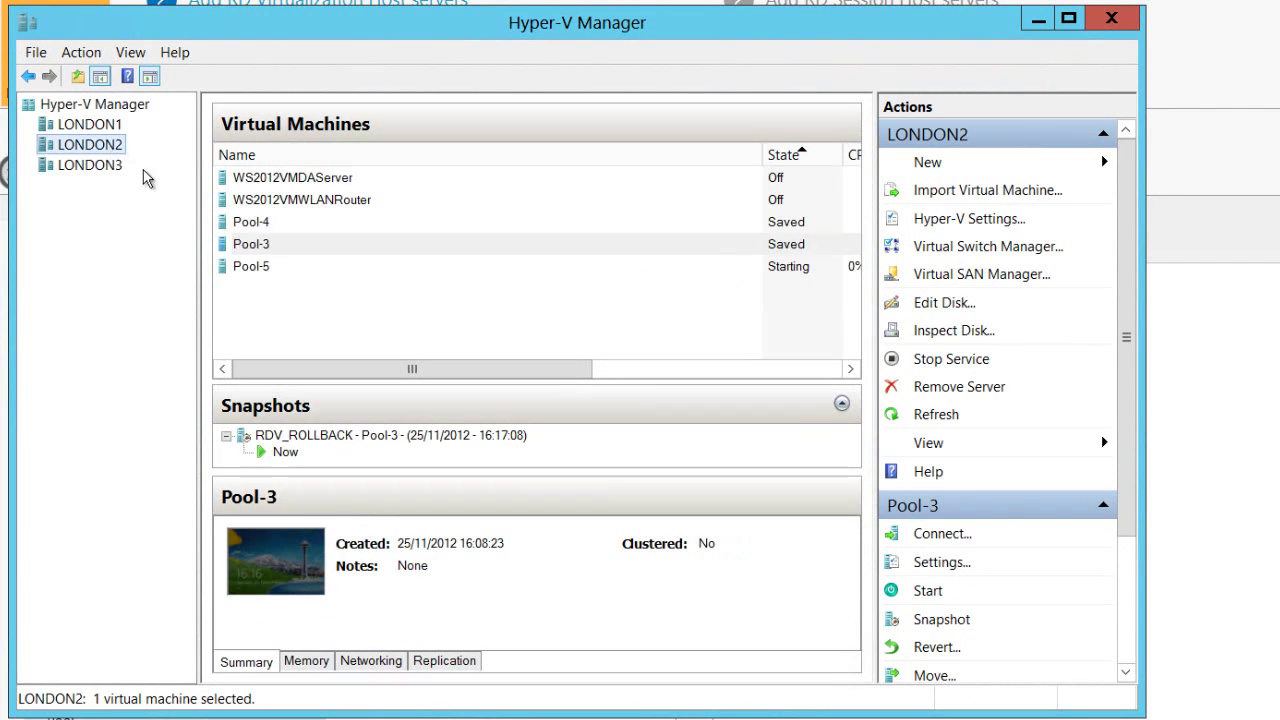
click(238, 242)
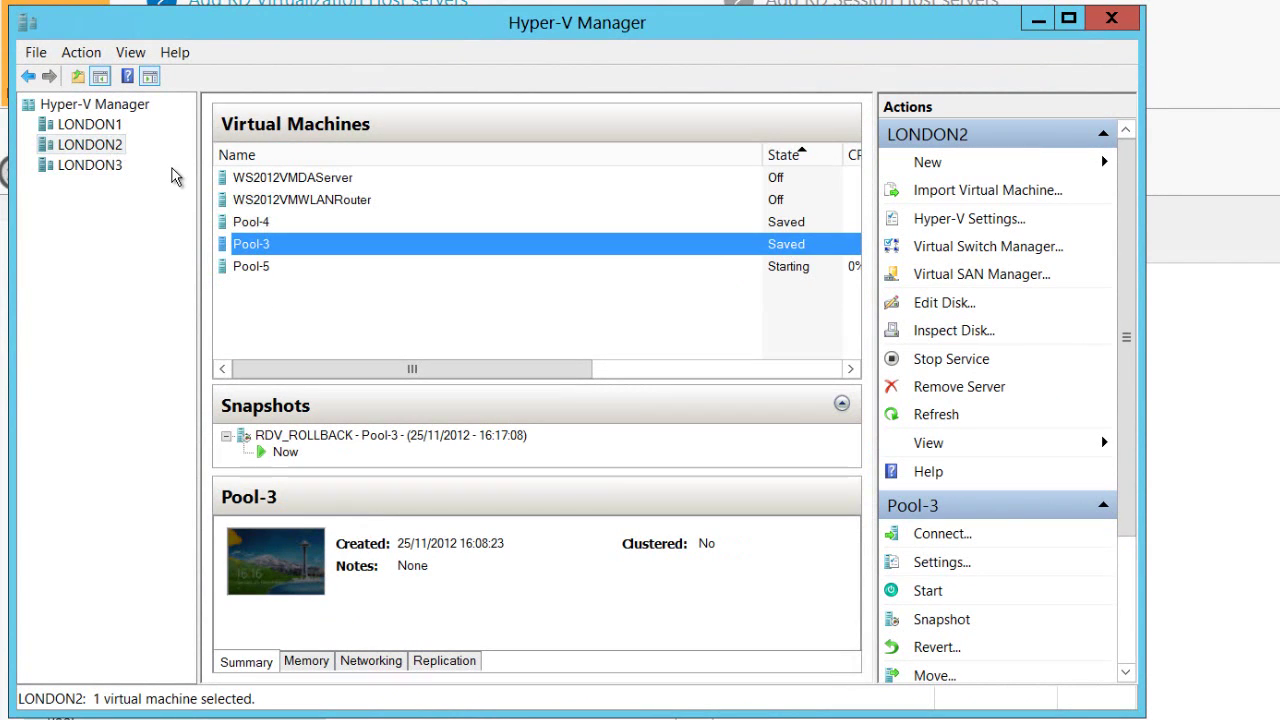
click(110, 127)
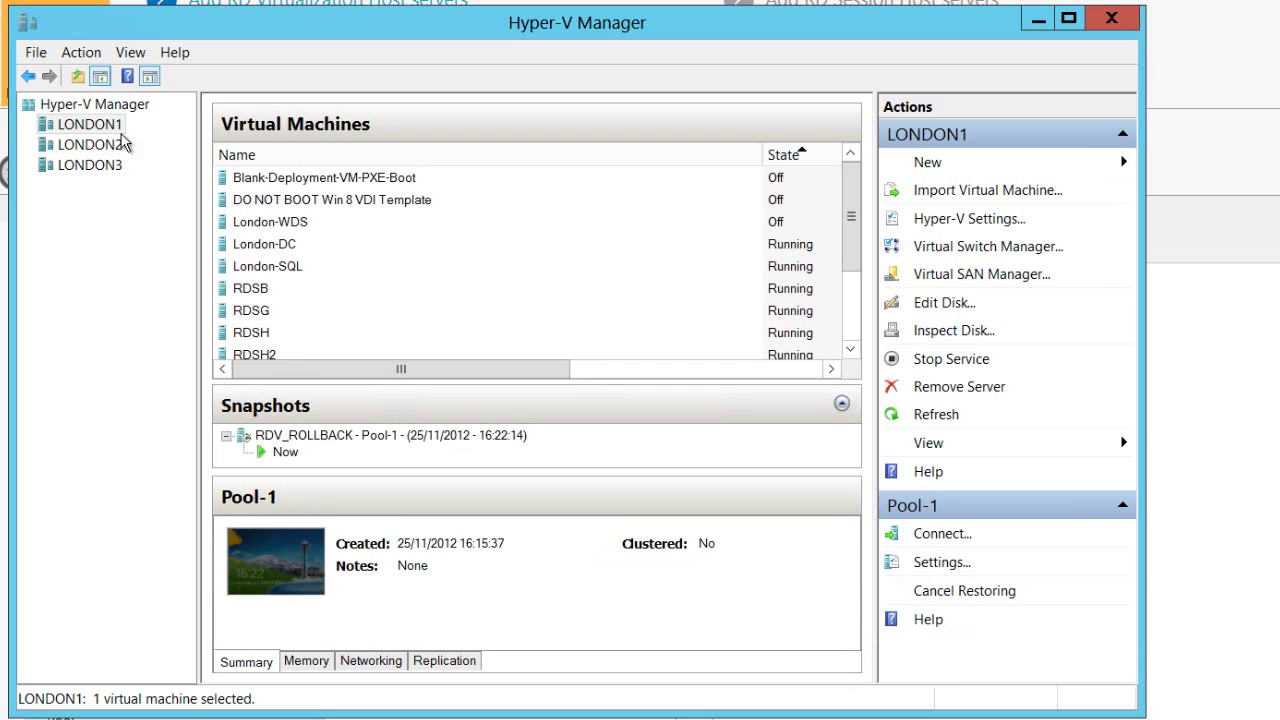
drag(855, 240, 795, 330)
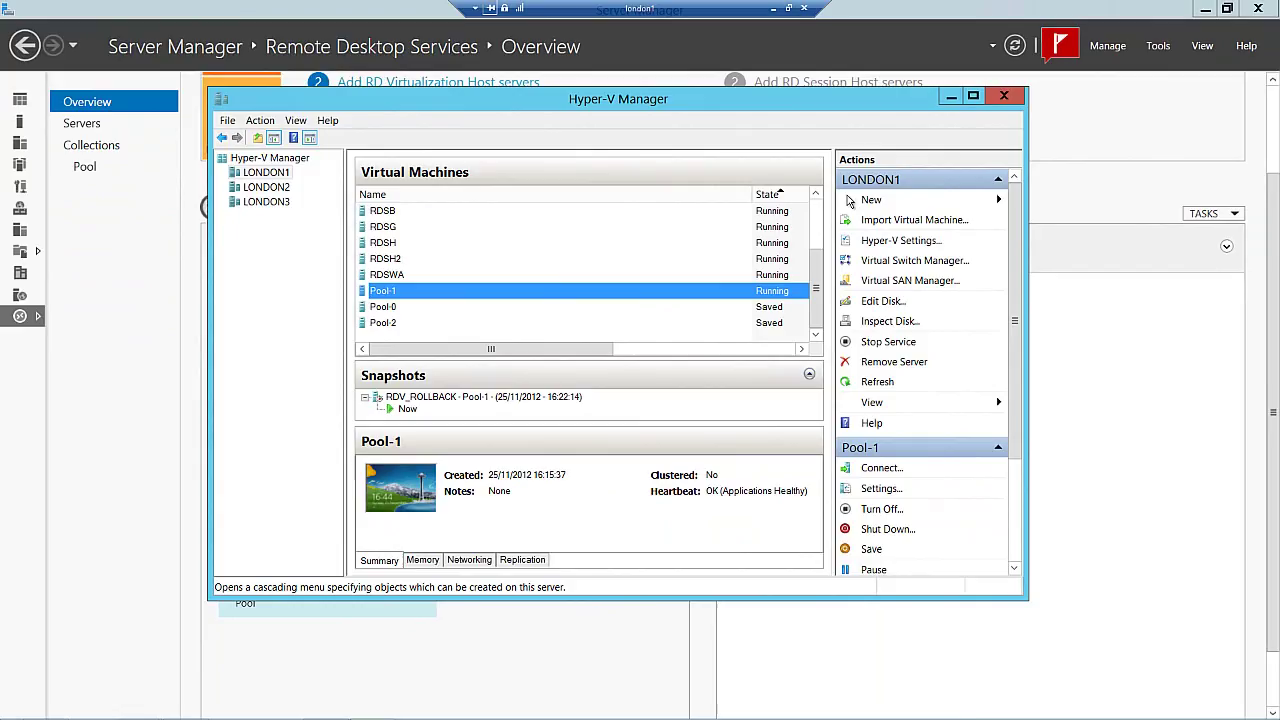
key(super)
text(in)
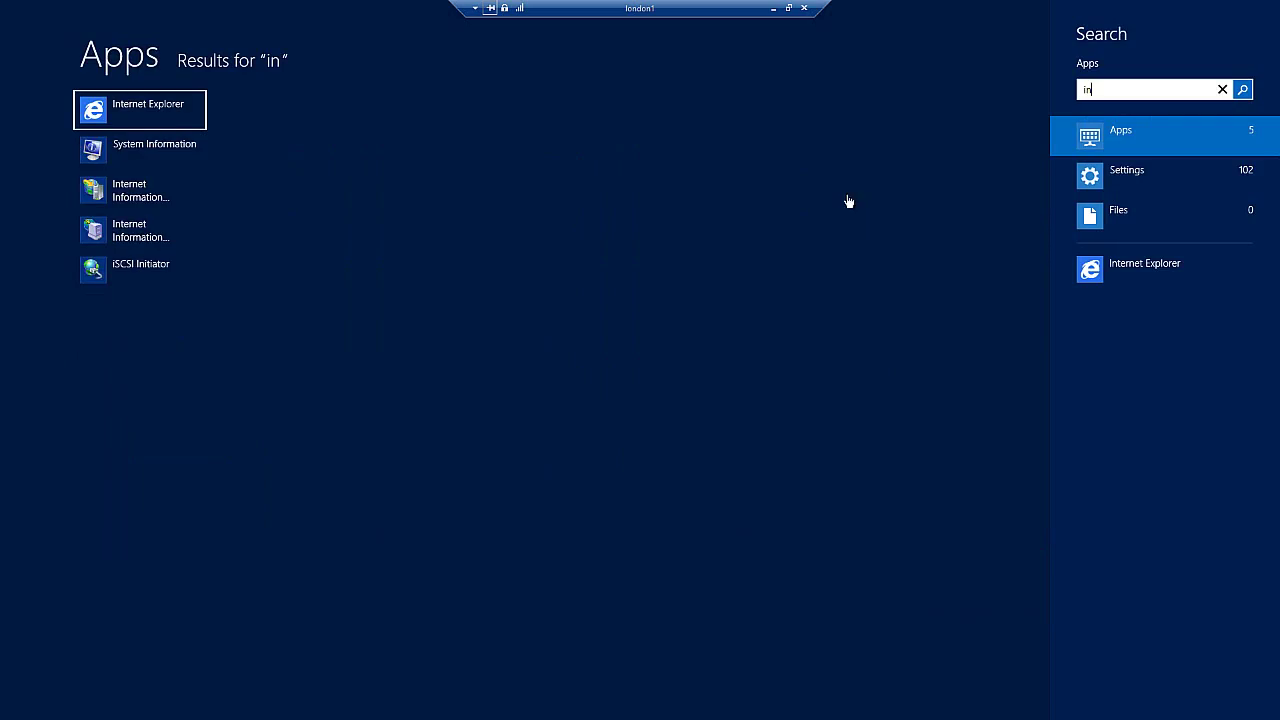
key(Return)
click(346, 37)
text(https://rdswa/RDWeb/Pages/en-US/default.aspx)
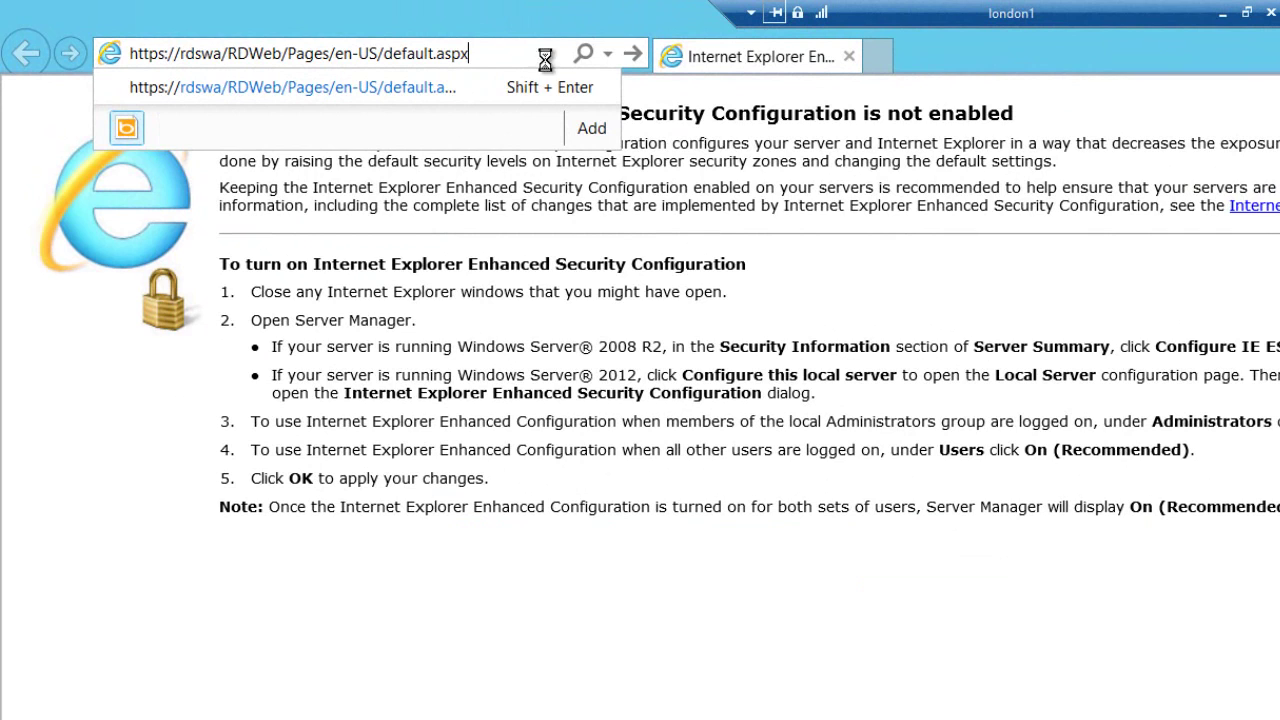
key(Return)
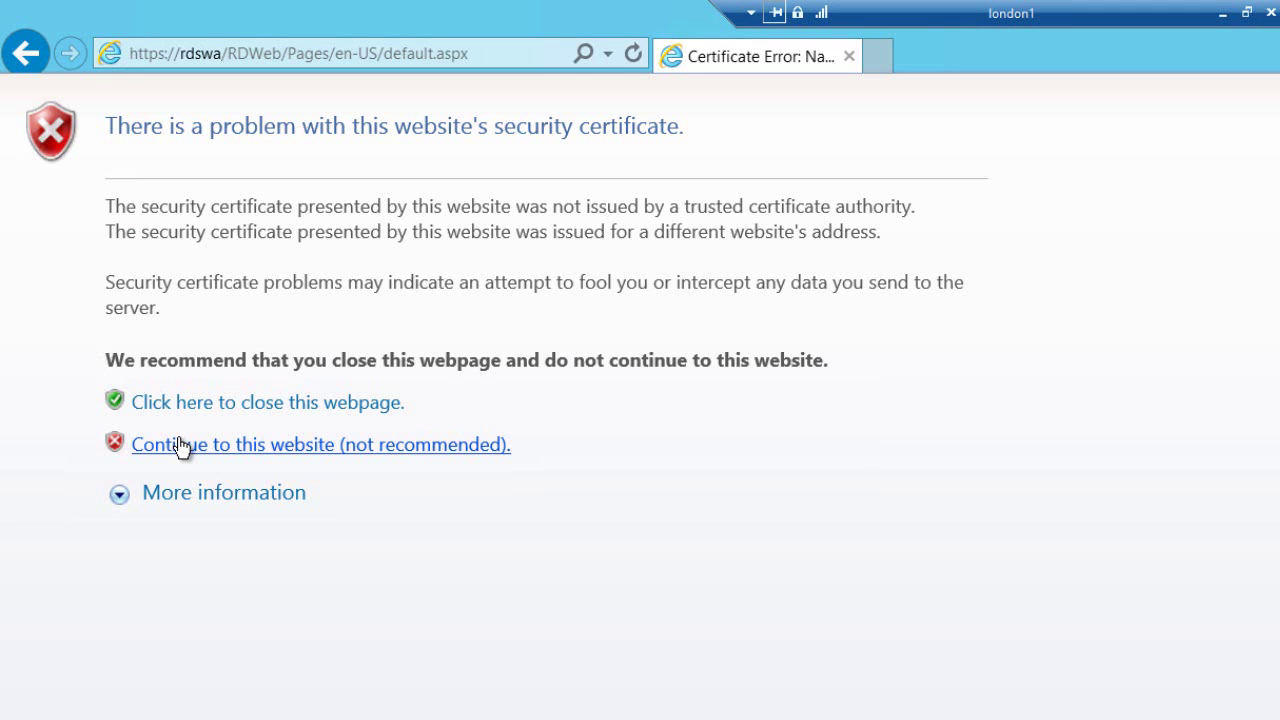
click(180, 445)
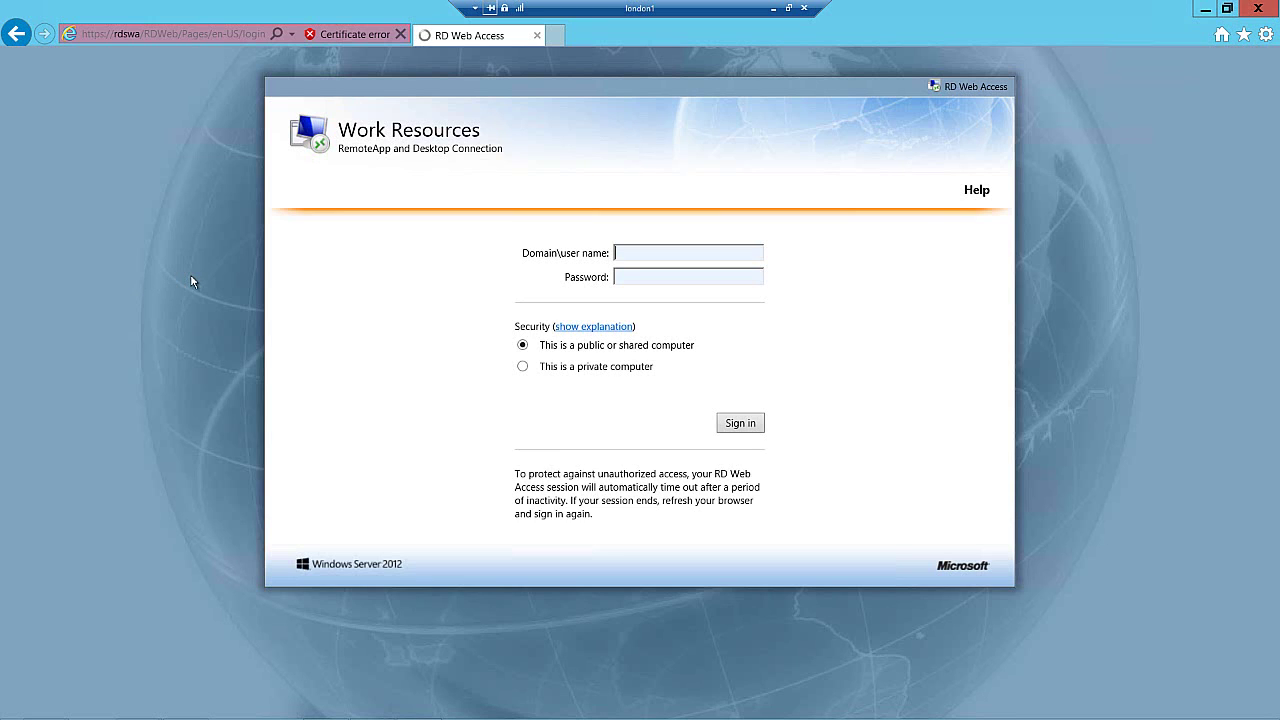
- Sign in with the domain user's account and password, then connect to the Pool desktop
text(contoso\andrew)
key(Tab)
text(Pa$$w0rd)
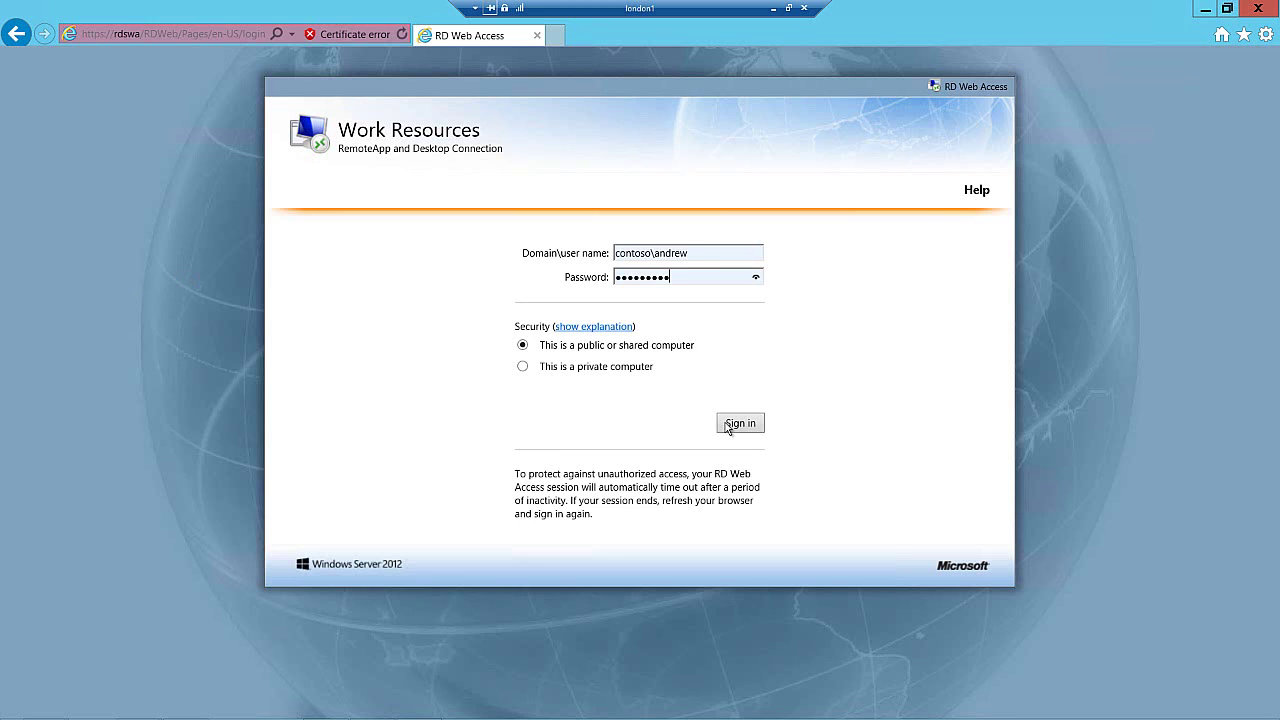
click(728, 424)
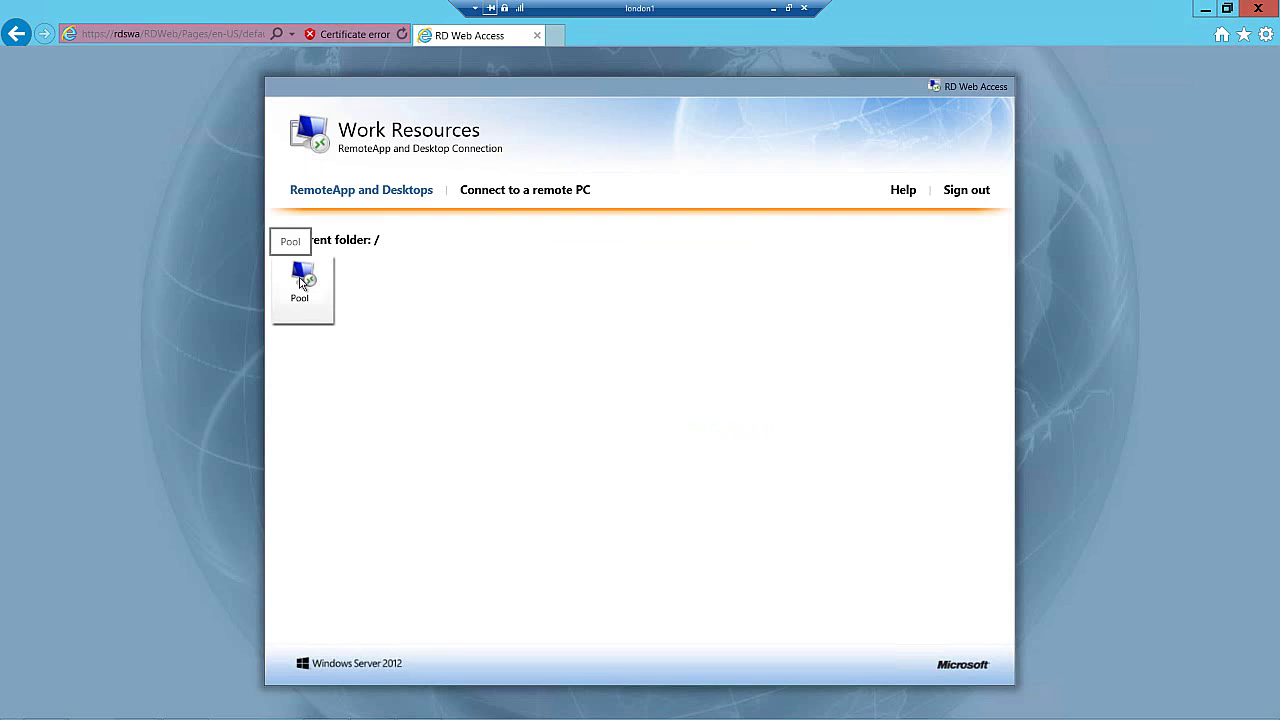
click(300, 283)
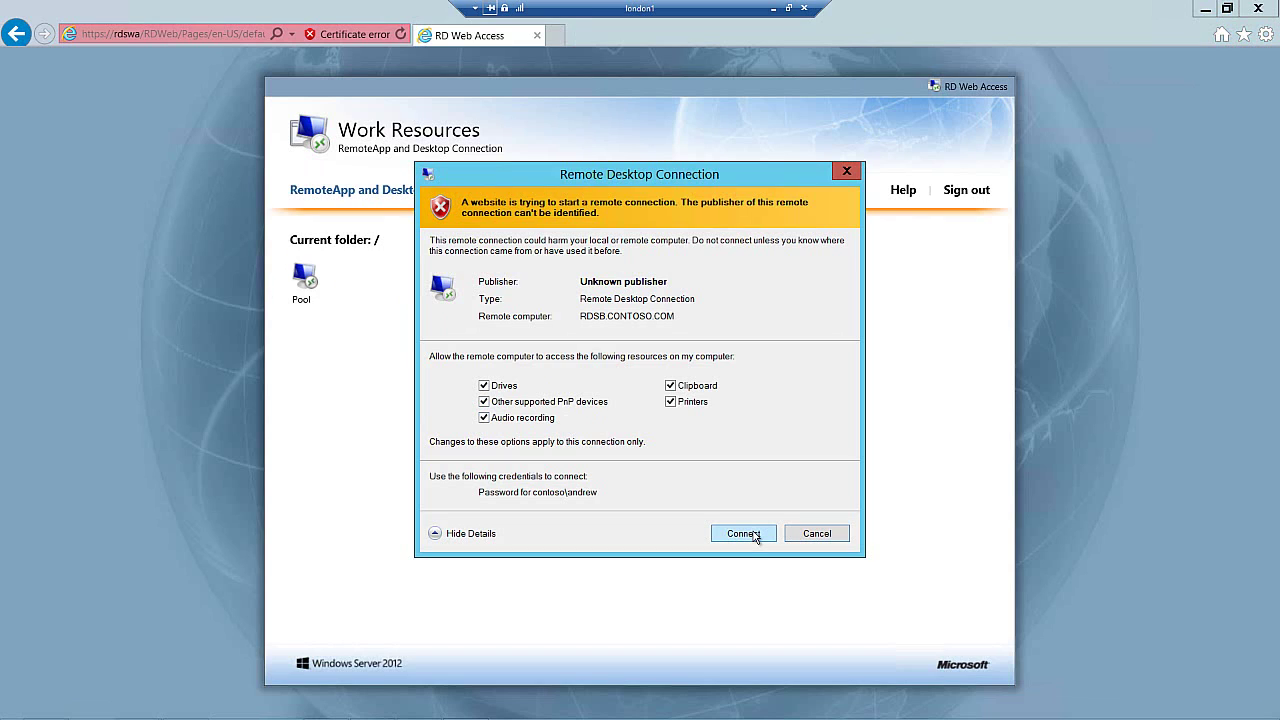
click(755, 537)
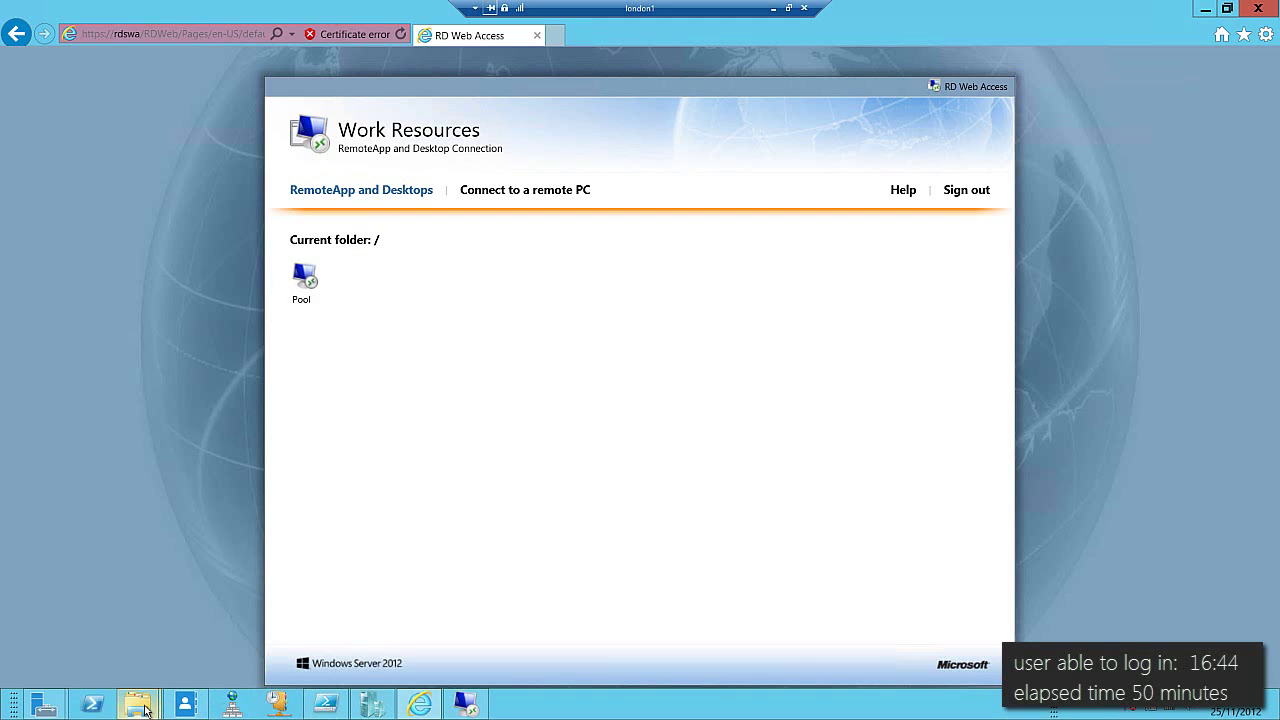
- Browse the file server's VMShare share to view the UserStore profile disks
mouse_move(144, 707)
click(140, 646)
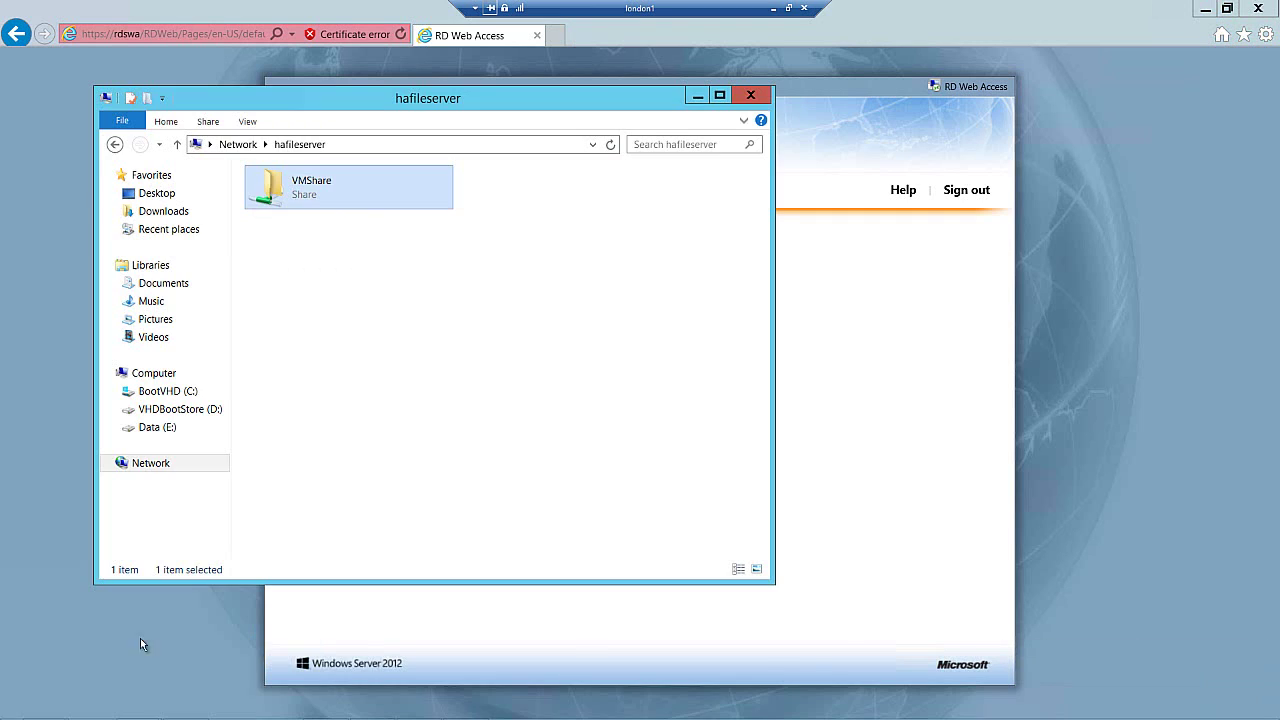
double_click(317, 204)
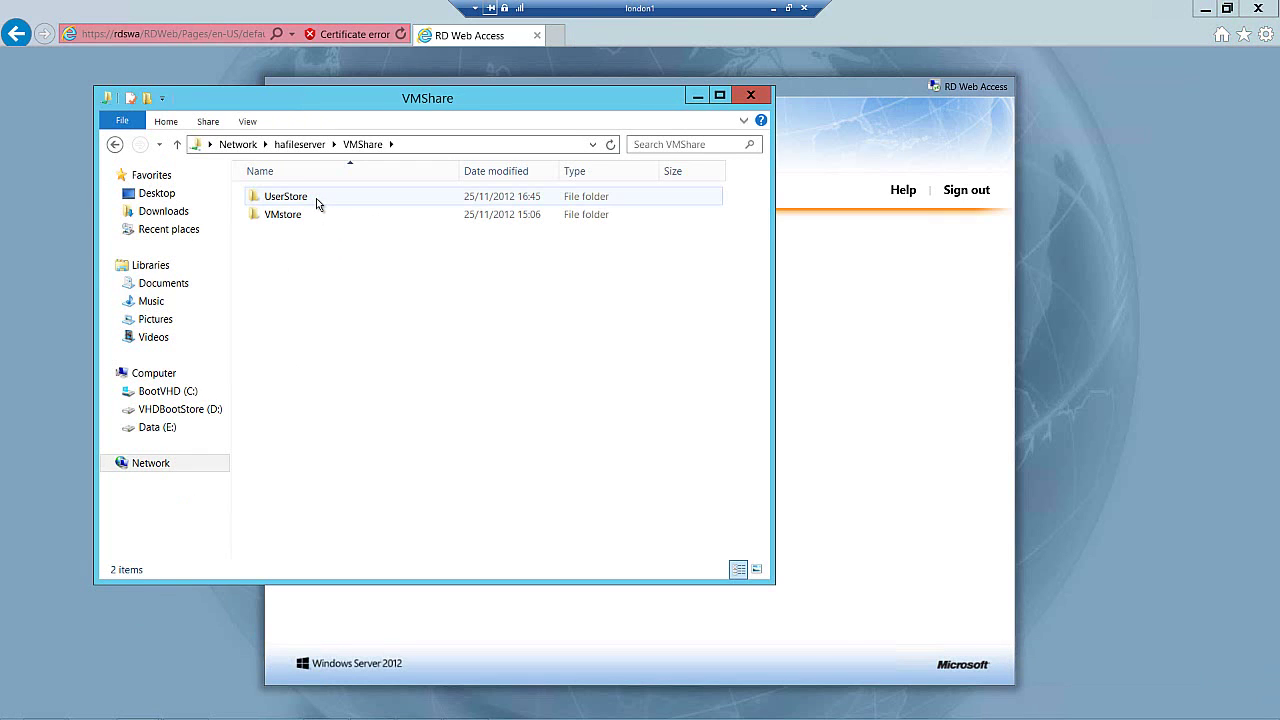
double_click(316, 198)
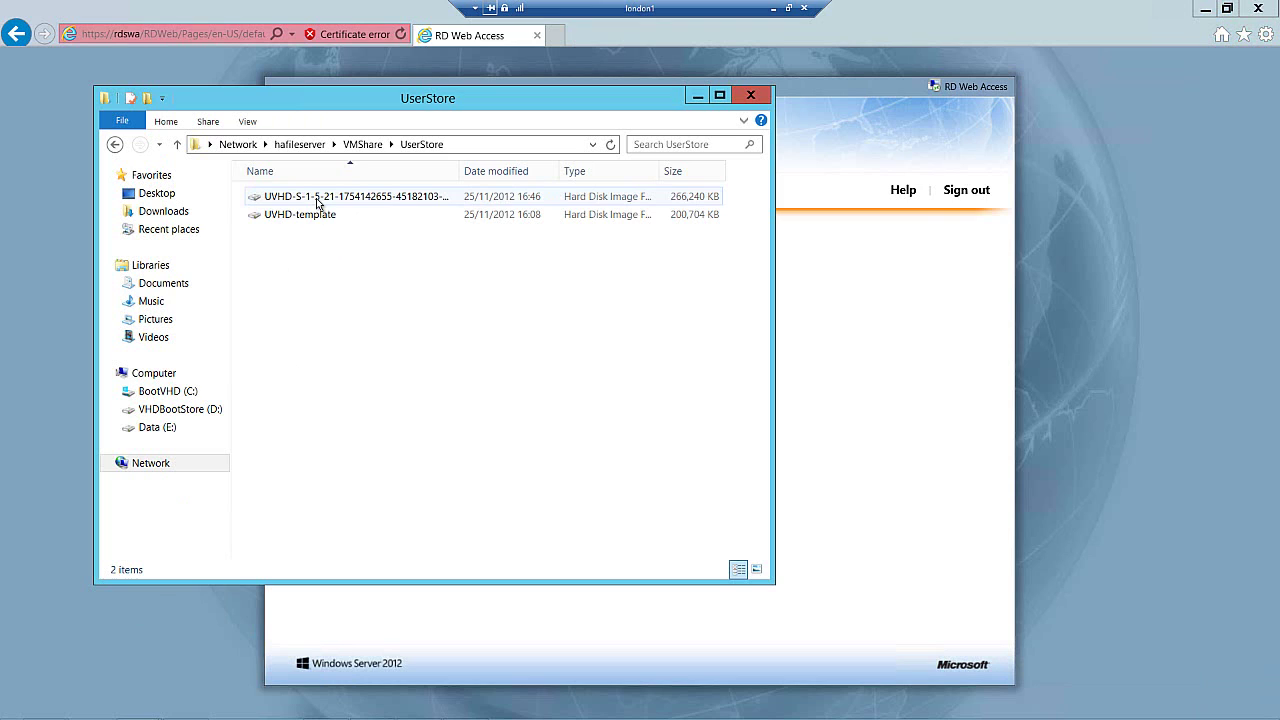
click(362, 144)
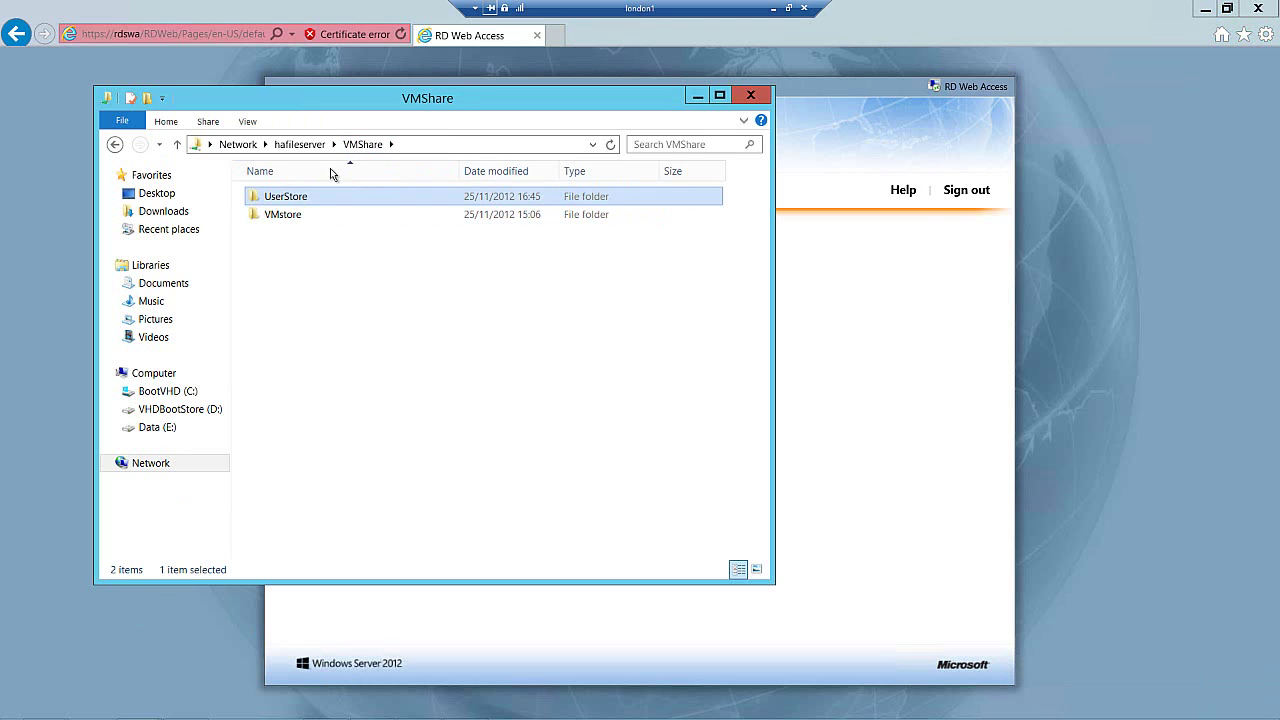
- Open VMstore > Pool > Pool-6 > Virtual Hard Disks, then minimize Explorer
double_click(281, 216)
double_click(275, 198)
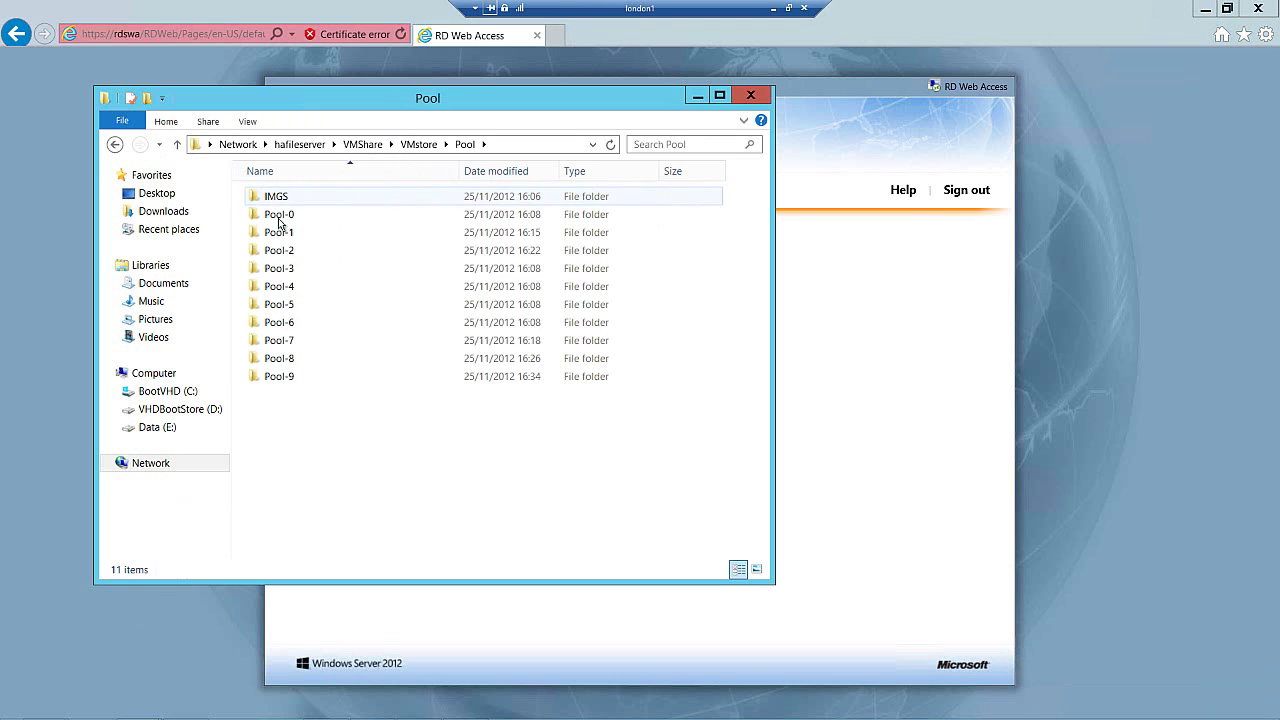
double_click(289, 323)
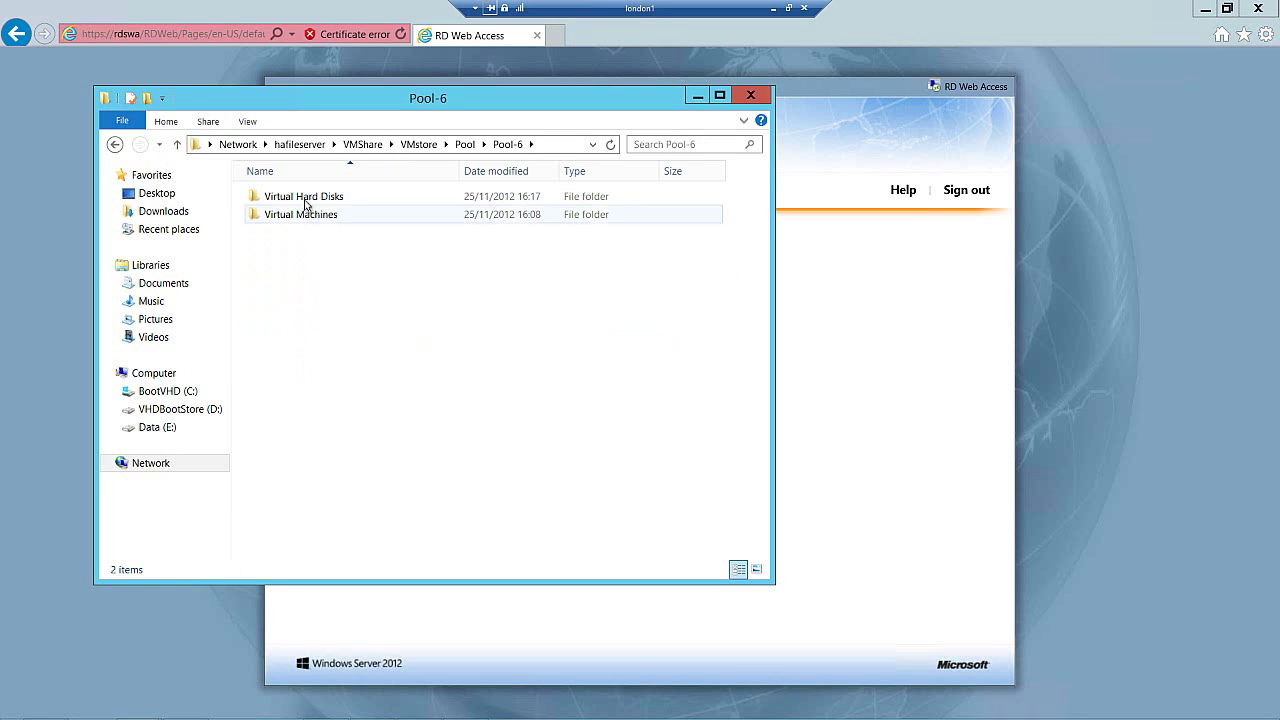
double_click(305, 200)
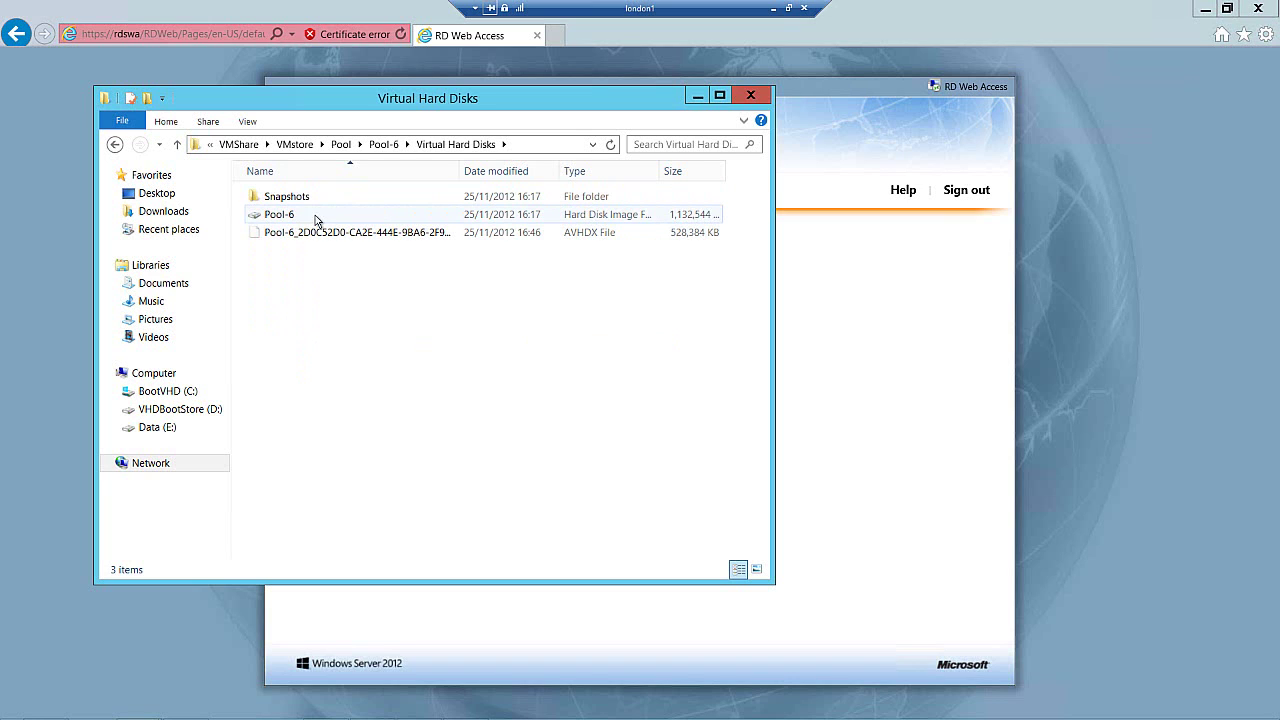
click(696, 98)
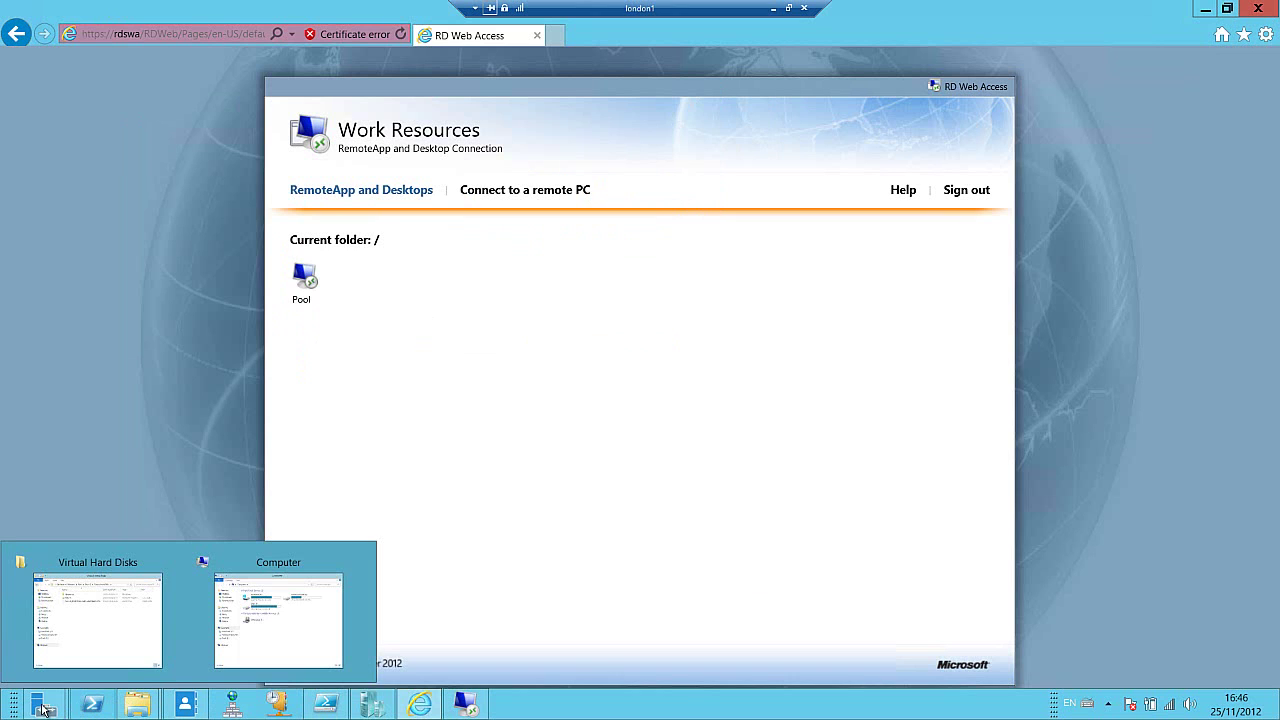
- Show the Pool collection's ten desktops in Server Manager and select Pool-5's active session
mouse_move(45, 704)
click(50, 648)
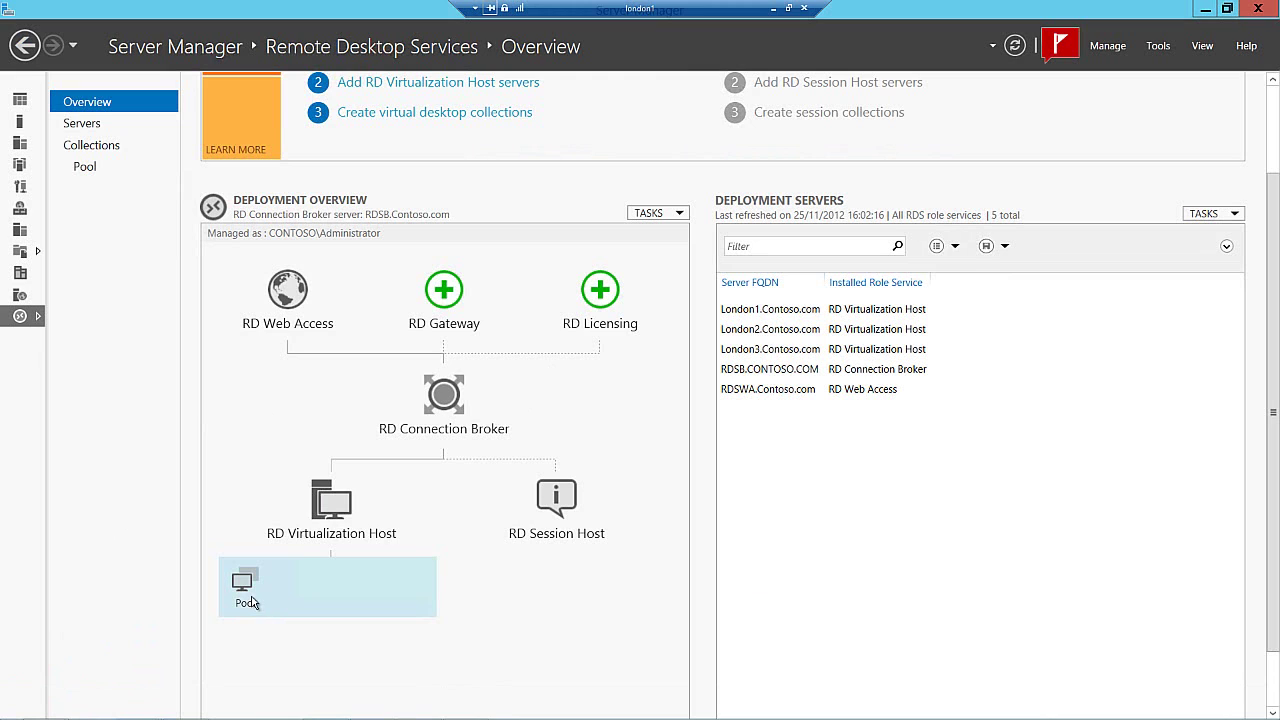
click(86, 168)
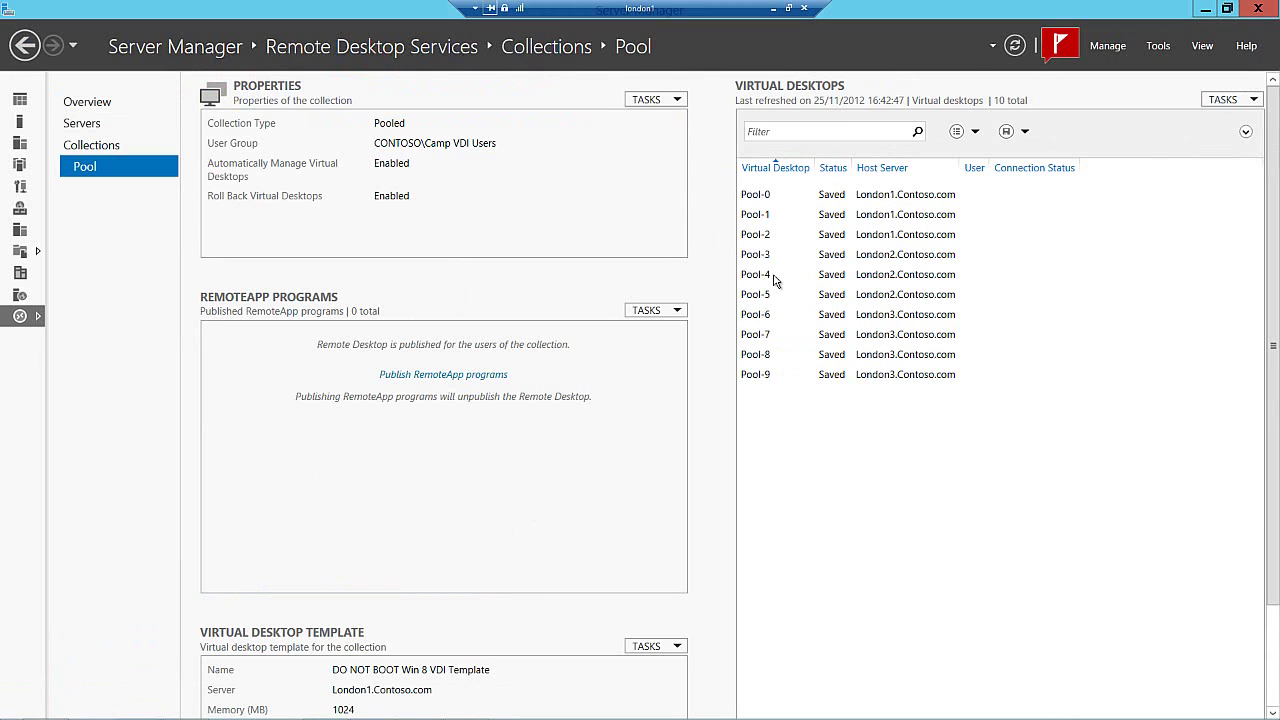
click(970, 302)
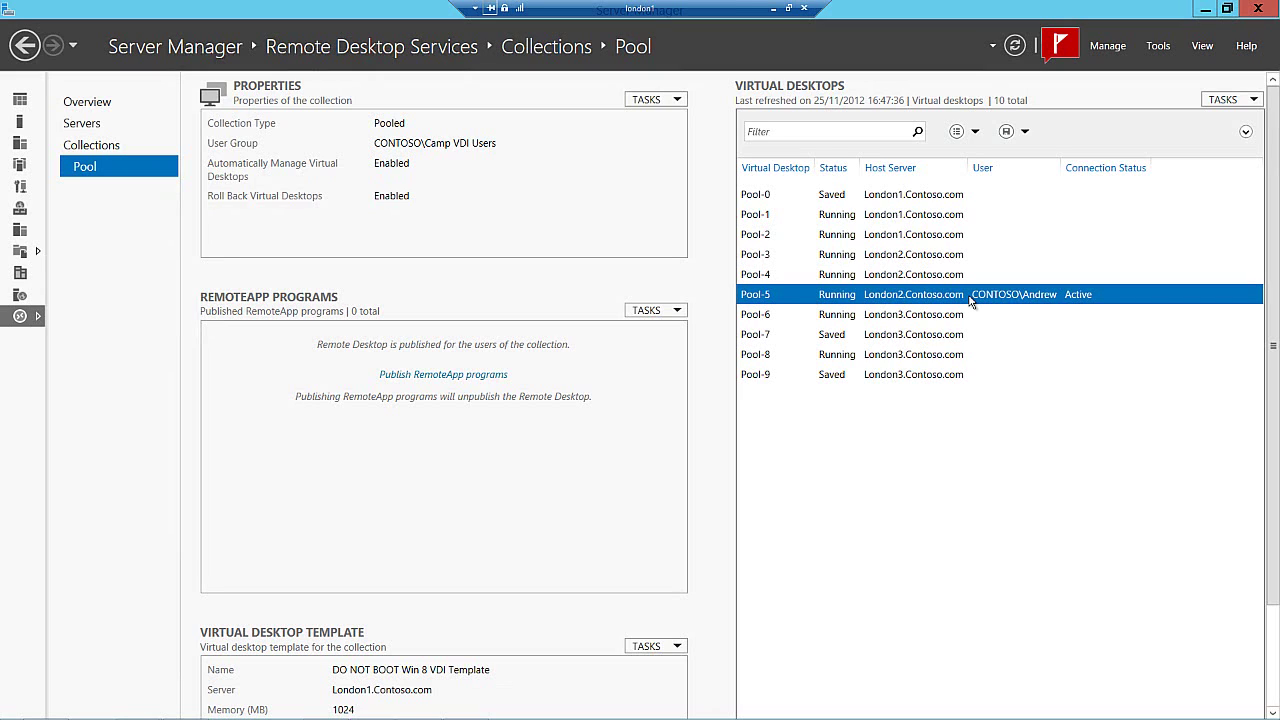